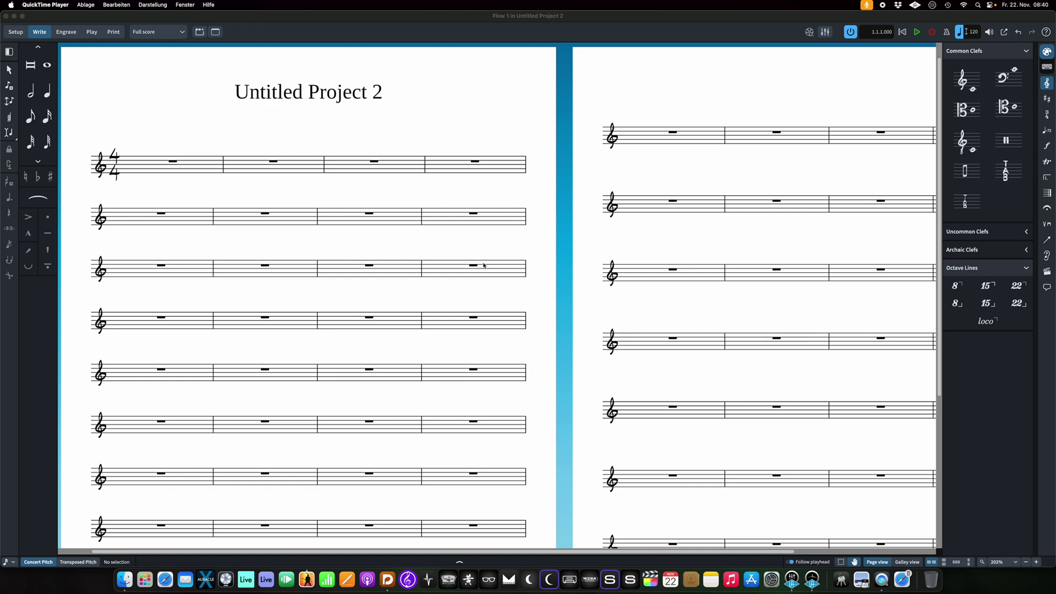
Step: Add rehearsal marks at the start of the first four systems, at bars 1, 5, 9 and 13
left_click(191, 149)
mouse_move(203, 149)
left_mouse_down()
mouse_move(252, 170)
mouse_move(196, 149)
left_mouse_up()
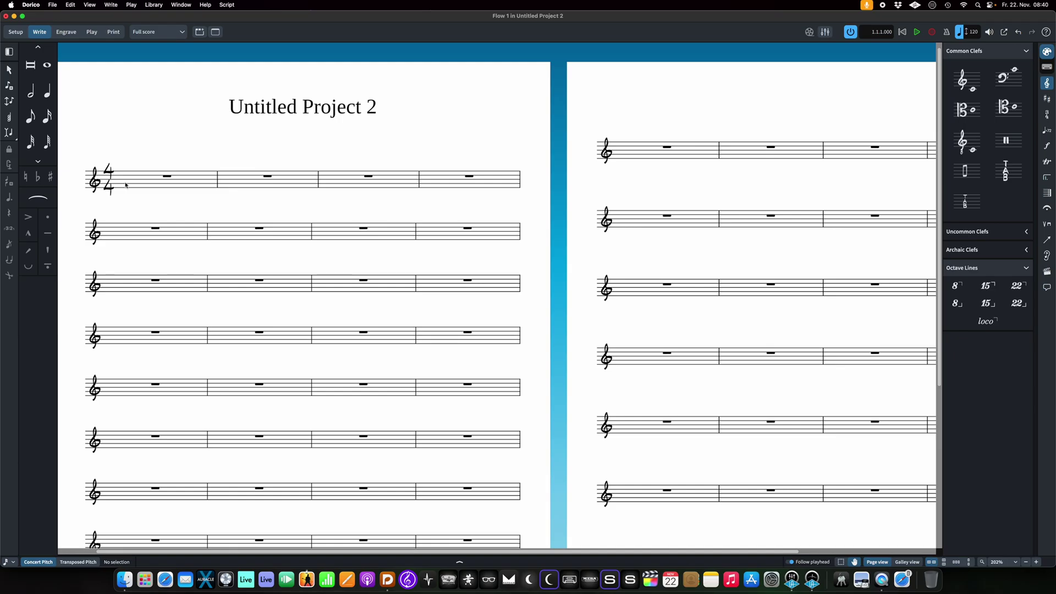
key("Right")
key("shift+a")
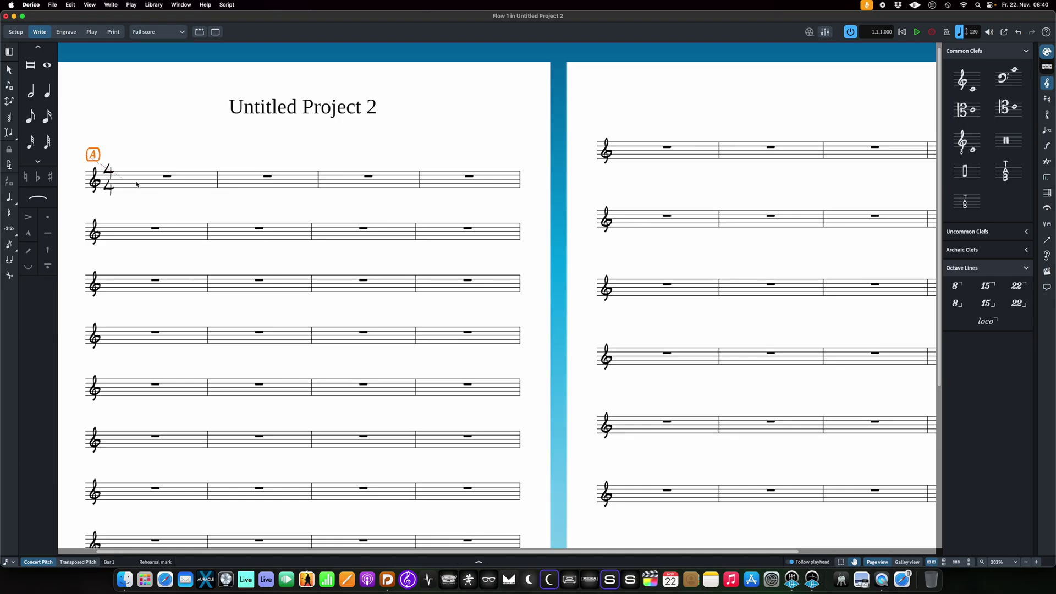
left_click(123, 229)
key("shift+a")
left_click(116, 292)
key("shift+a")
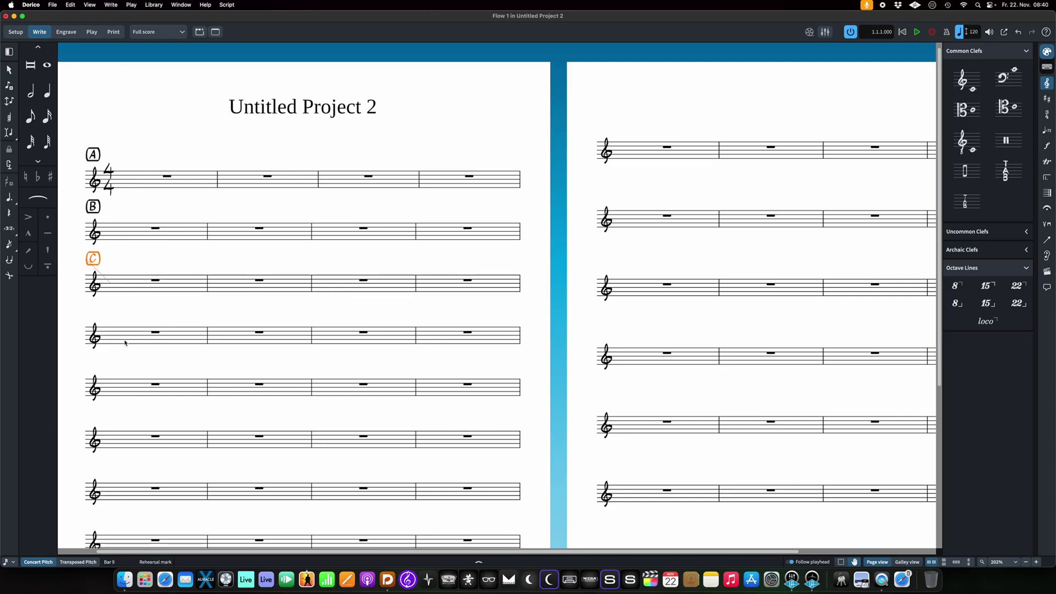
left_click(125, 340)
key("shift+a")
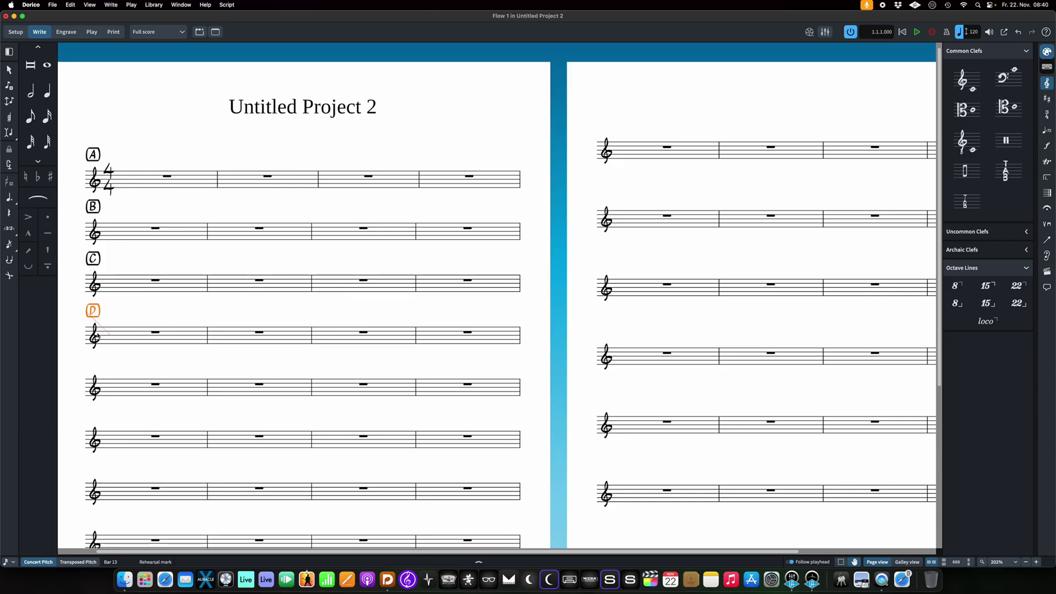
Step: Override the index of the bar 13 rehearsal mark and raise it to 22
left_click(231, 564)
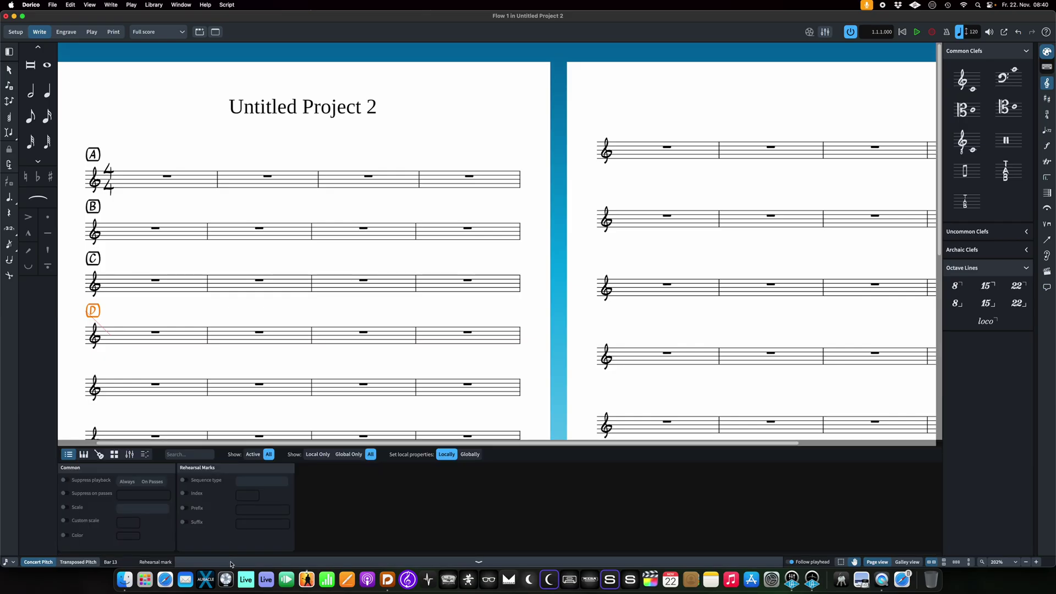
left_click(184, 494)
left_click(256, 496)
left_click(257, 494)
left_click(256, 494)
left_click(256, 494)
left_click(257, 493)
left_click(256, 494)
left_click(256, 493)
left_click(257, 494)
left_click(256, 493)
left_click(256, 493)
left_click(257, 493)
left_click(257, 493)
left_click(256, 493)
left_click(257, 494)
left_click(257, 493)
left_click(256, 493)
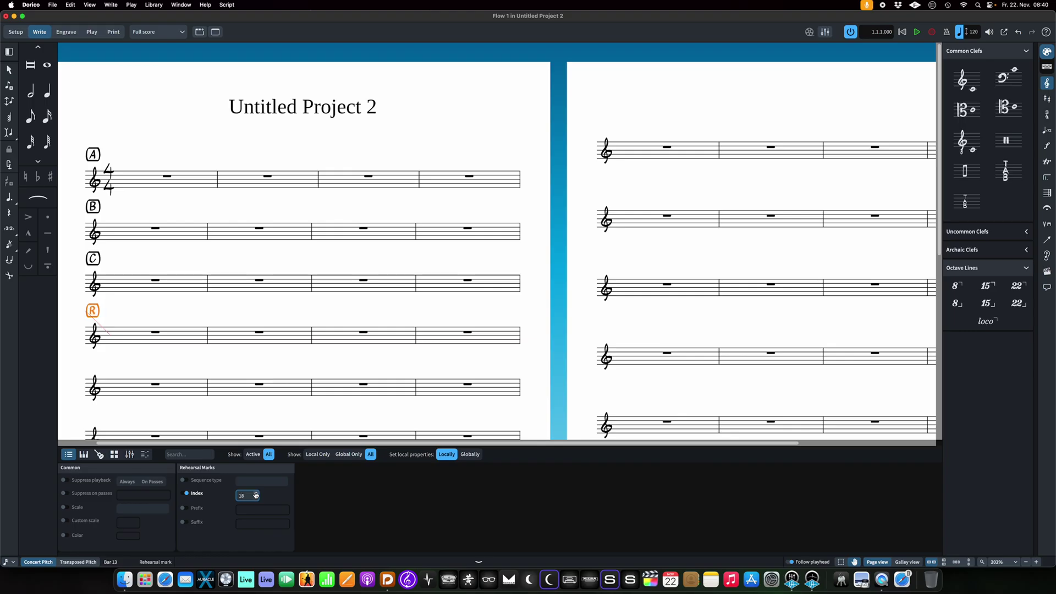
left_click(257, 493)
left_click(256, 494)
left_click(256, 493)
left_click(256, 494)
Step: Add the suffix "erse" to the bar 13 rehearsal mark
left_click(183, 523)
type("erse")
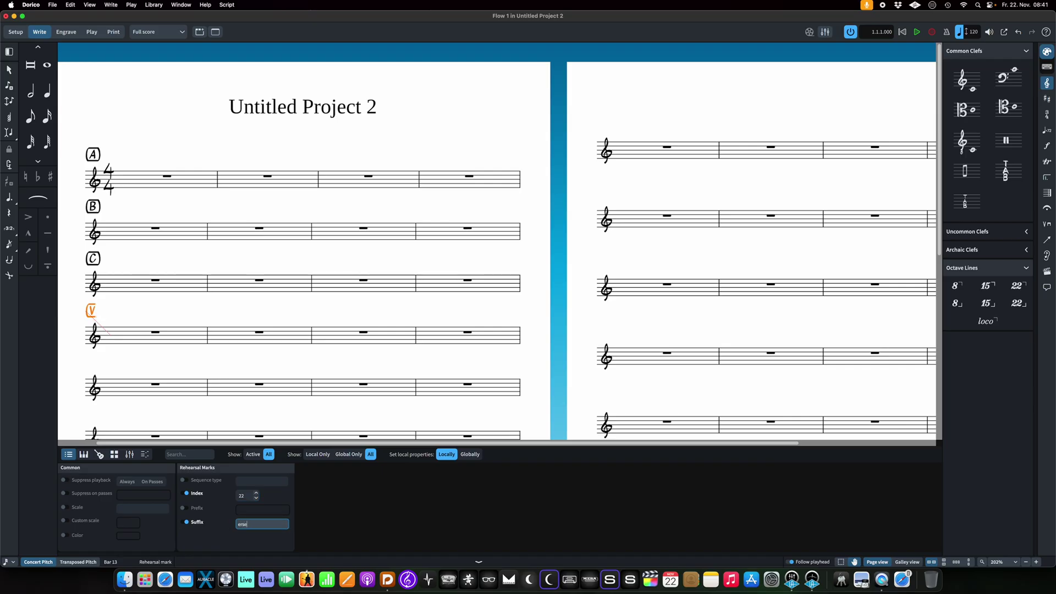
key("Return")
left_click(256, 526)
Step: Remove the index and suffix overrides from the bar 13 rehearsal mark and deselect it
left_click(187, 494)
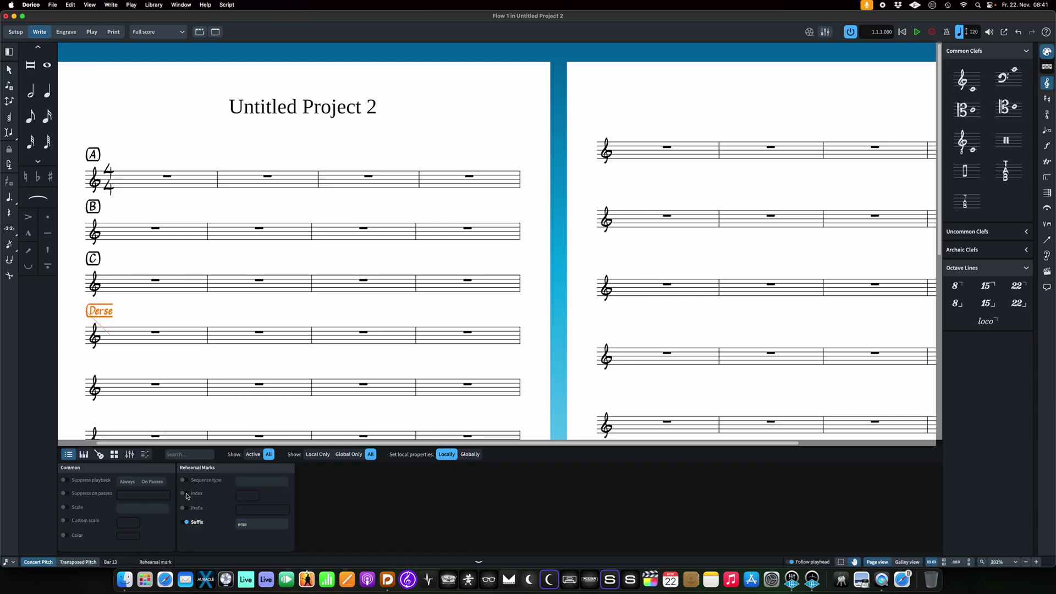
left_click(186, 523)
left_click(137, 156)
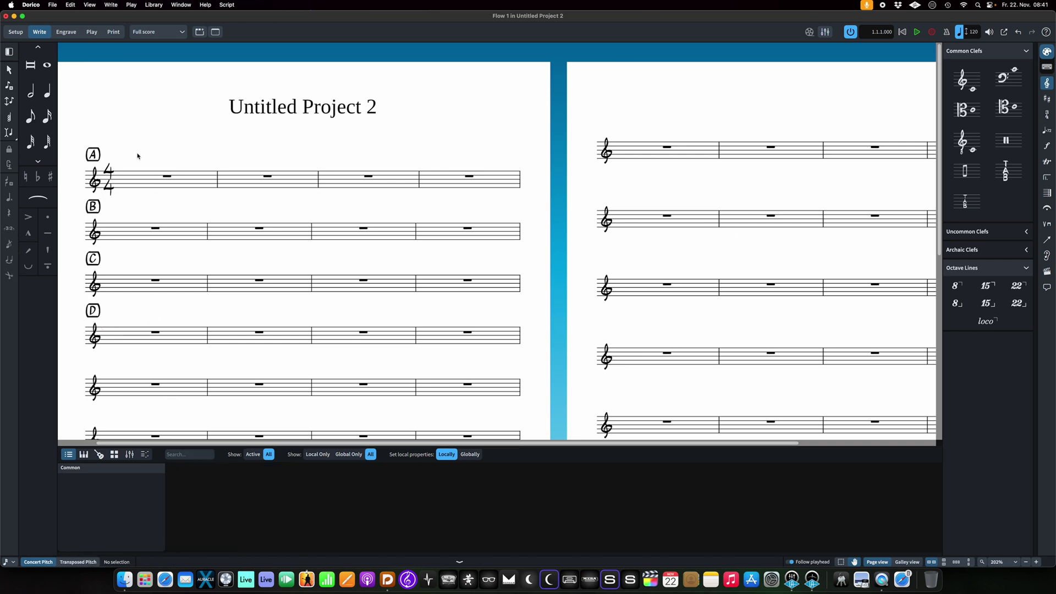
Step: In the custom paragraph style based on Rehearsal Marks, turn off the border and remove the font override, then apply the changes
left_click(154, 5)
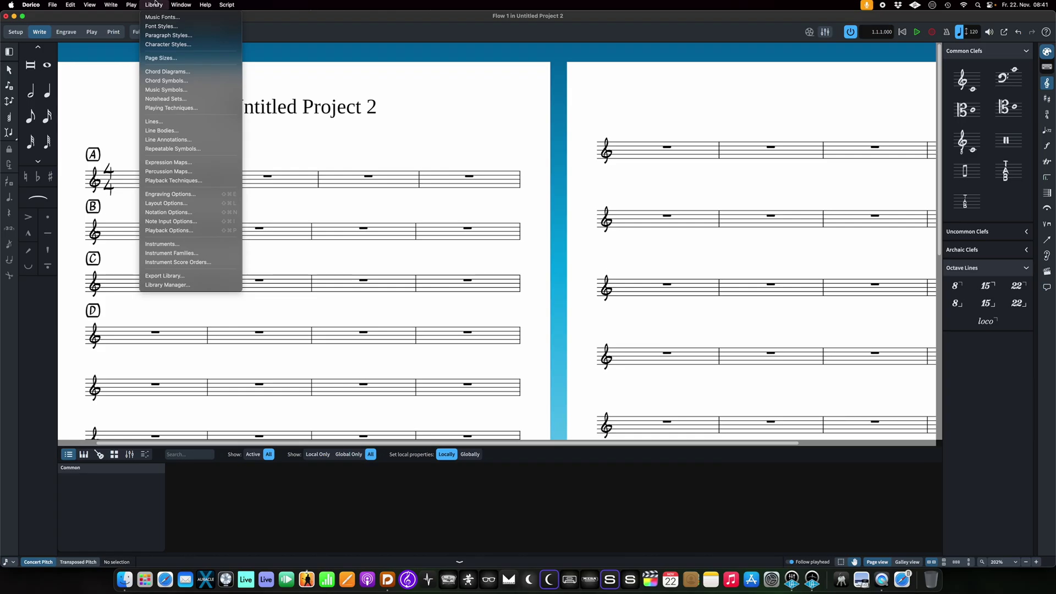
left_click(170, 35)
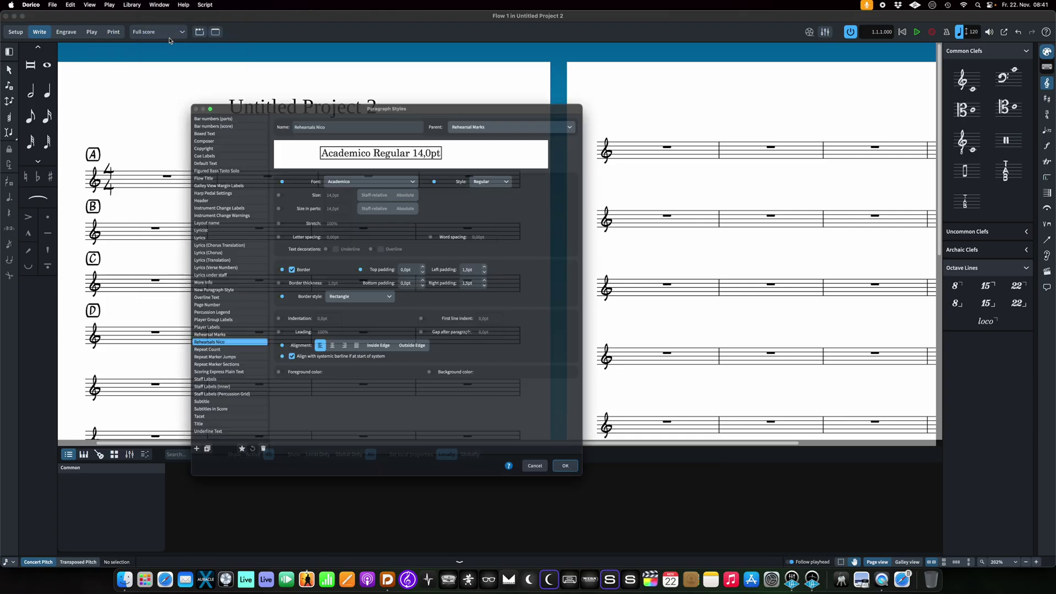
left_click(200, 343)
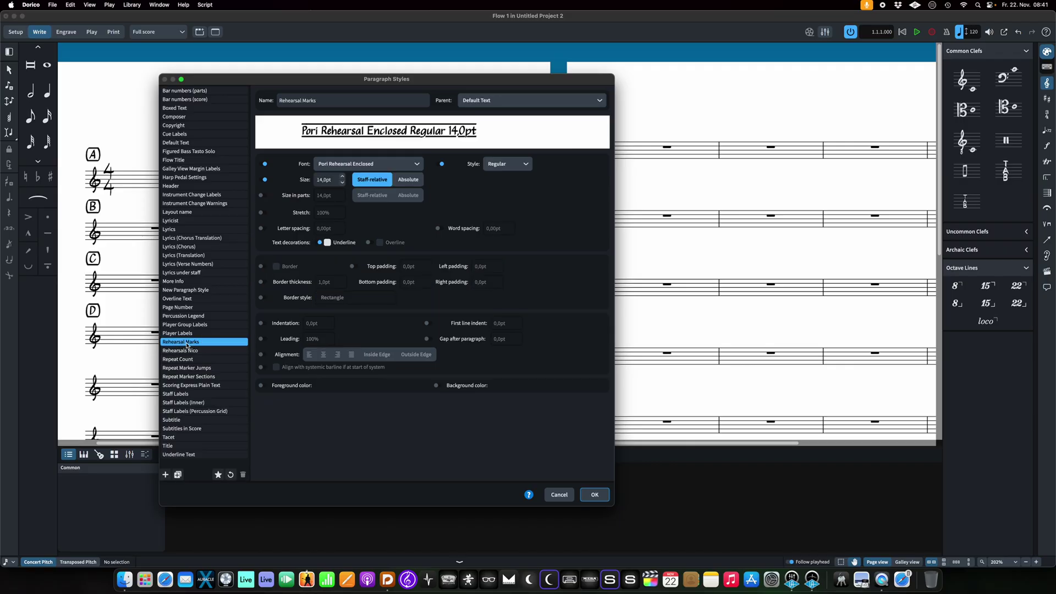
left_click(172, 351)
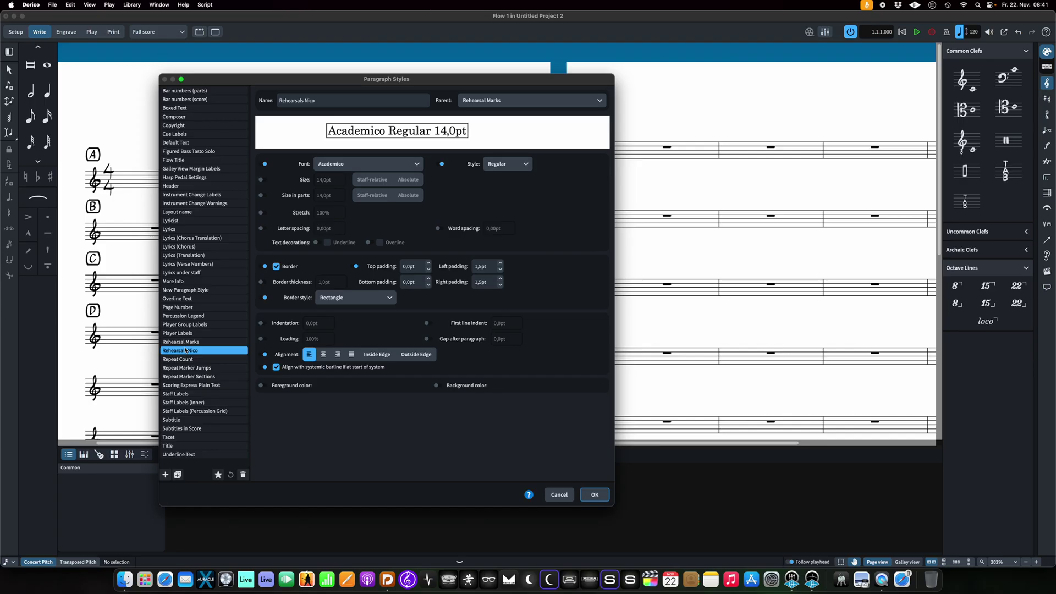
left_click(276, 266)
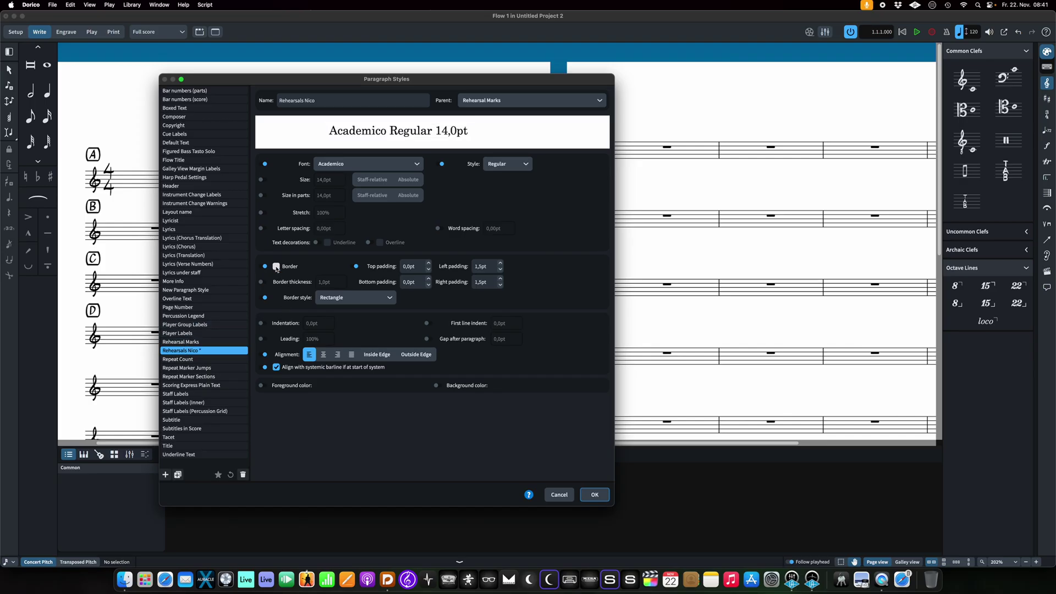
left_click(264, 164)
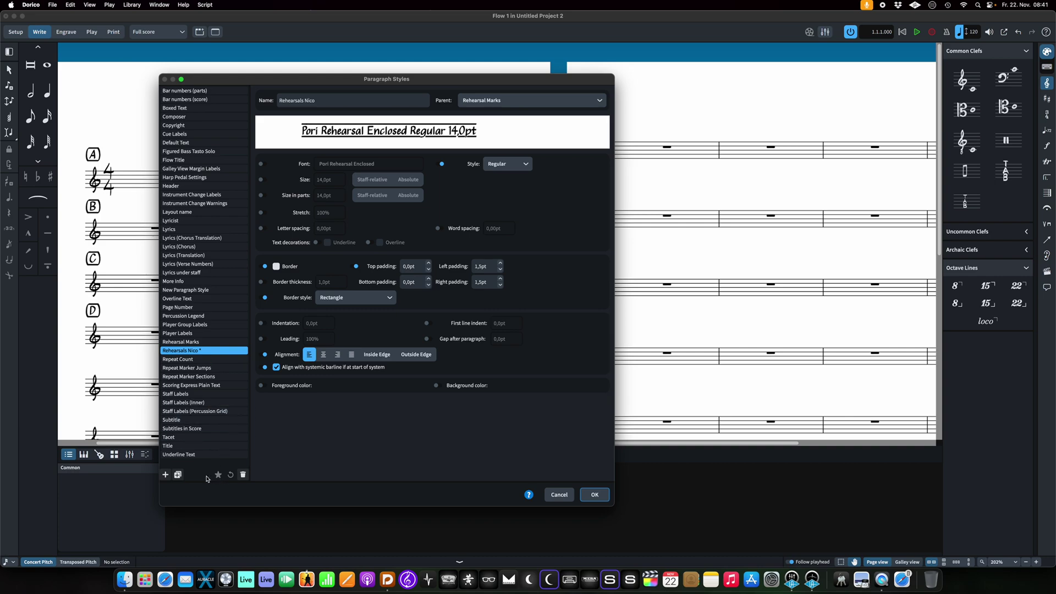
left_click(590, 494)
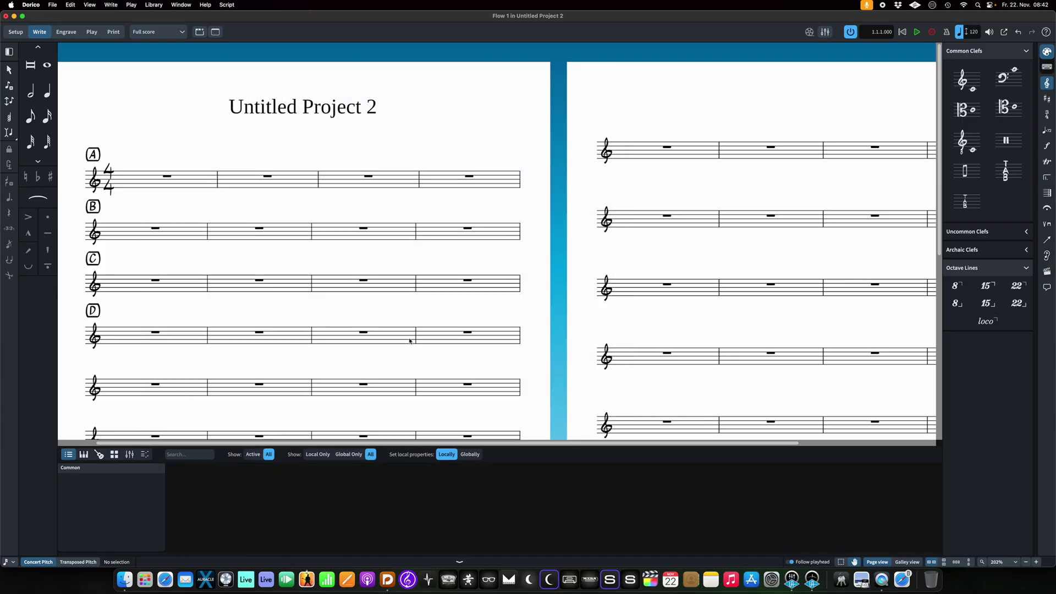
Step: Look through the project's font styles and close them without changes
left_click(154, 5)
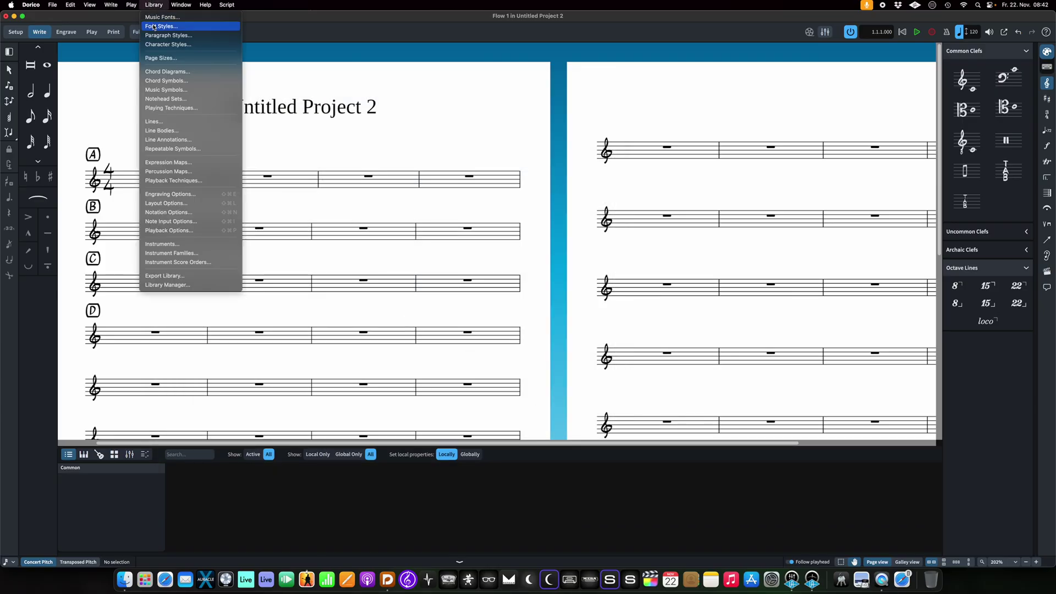
left_click(154, 27)
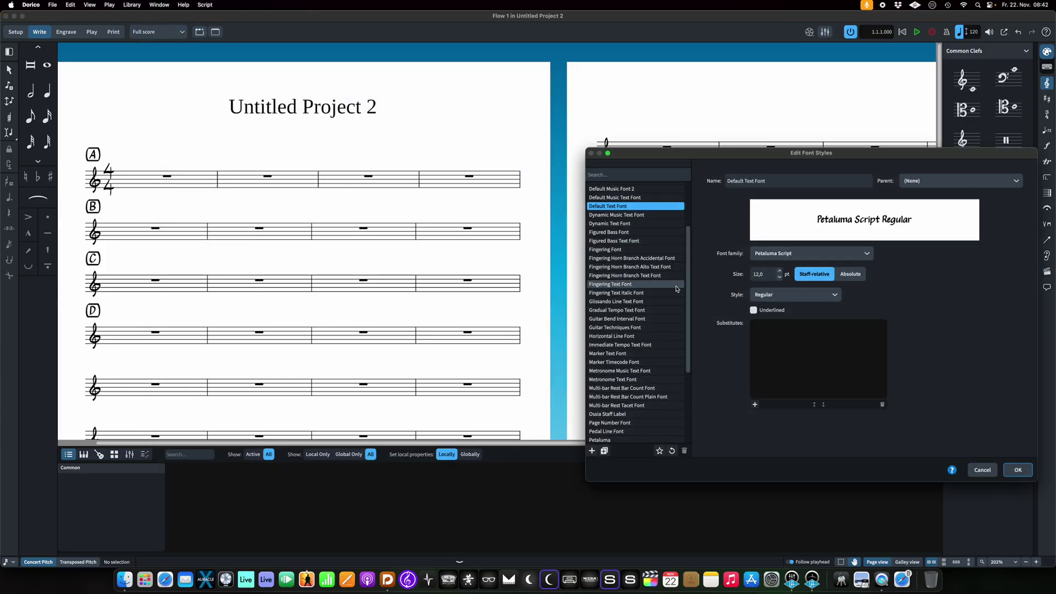
scroll(675, 291, "down", 5)
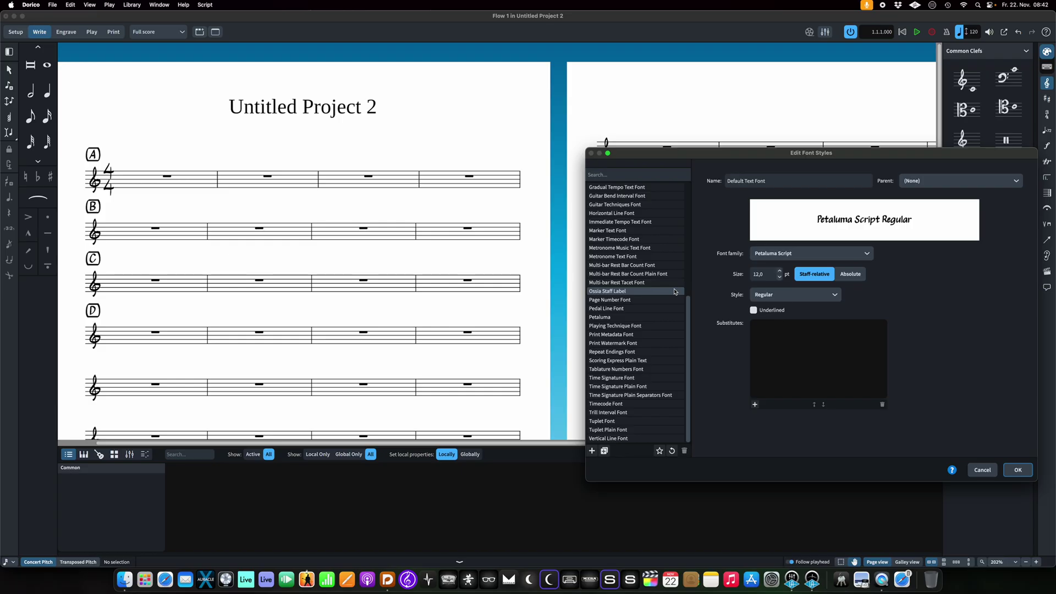
key("Escape")
Step: Review the Rehearsal Marks paragraph style and the custom rehearsal style based on it
left_click(155, 4)
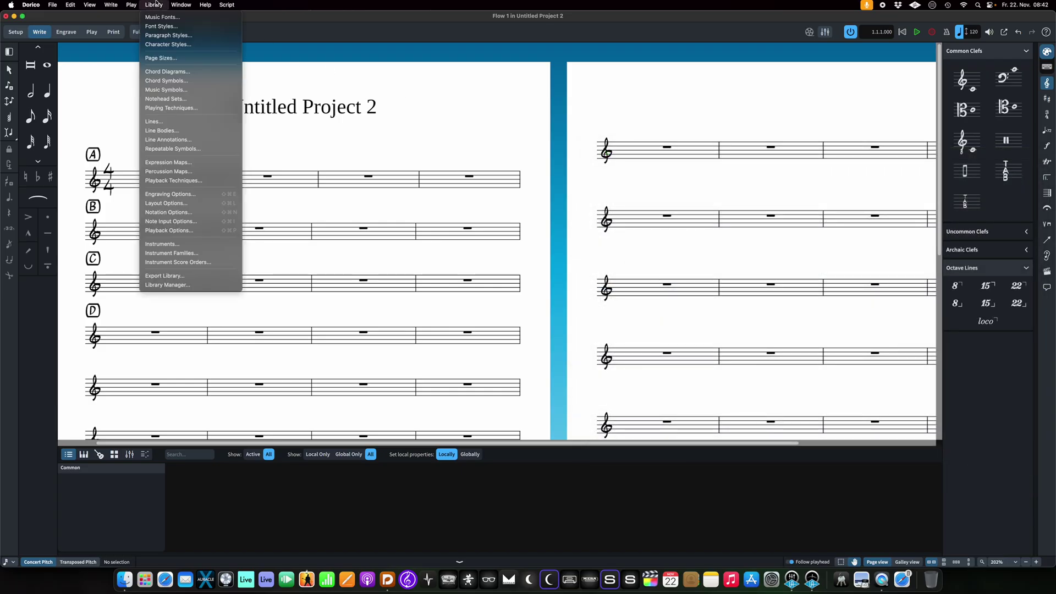
left_click(160, 37)
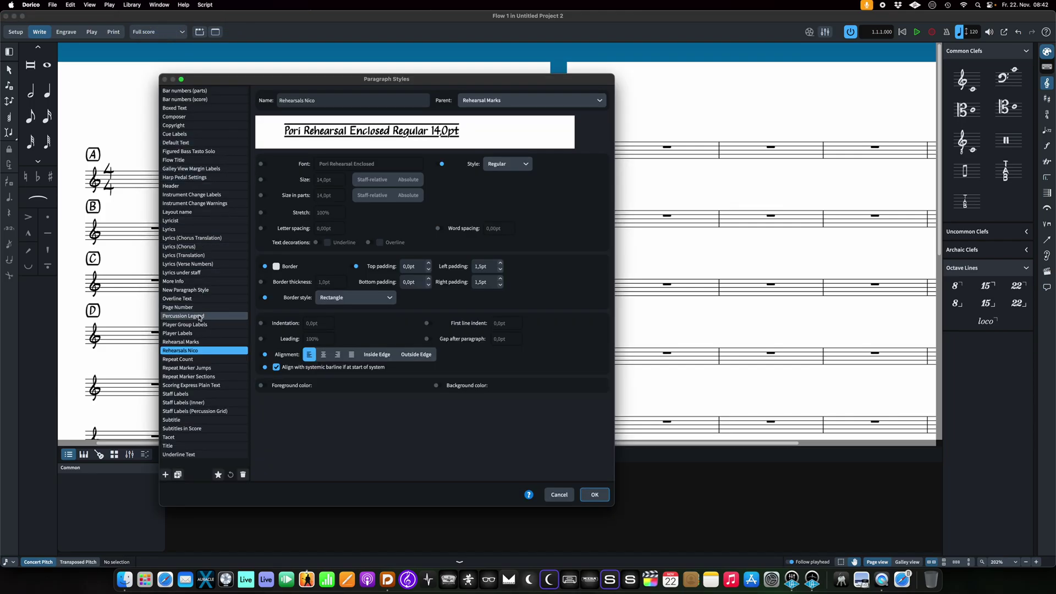
left_click(200, 324)
left_click(202, 334)
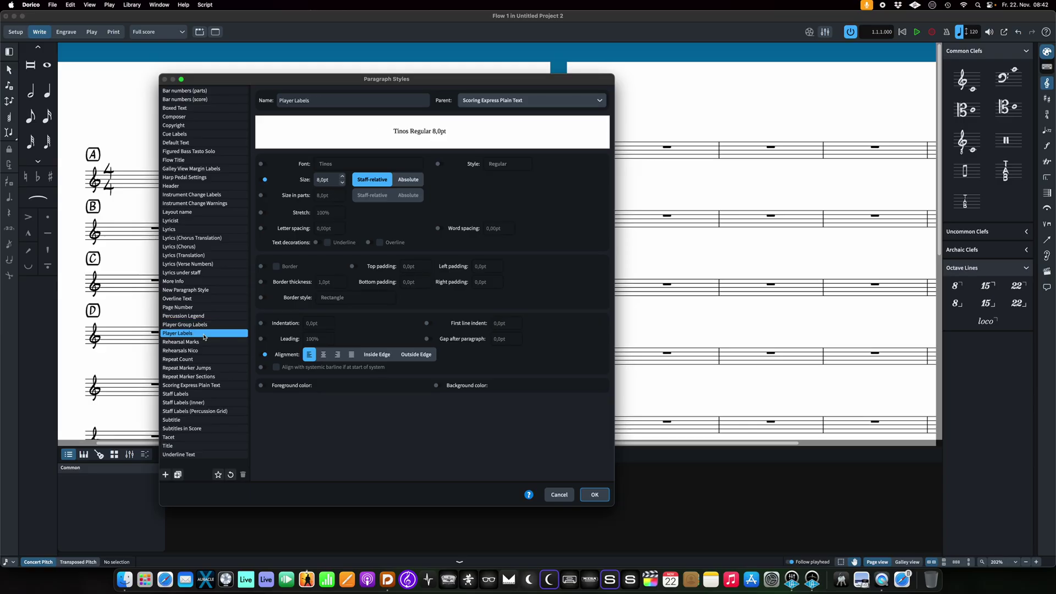
left_click(205, 342)
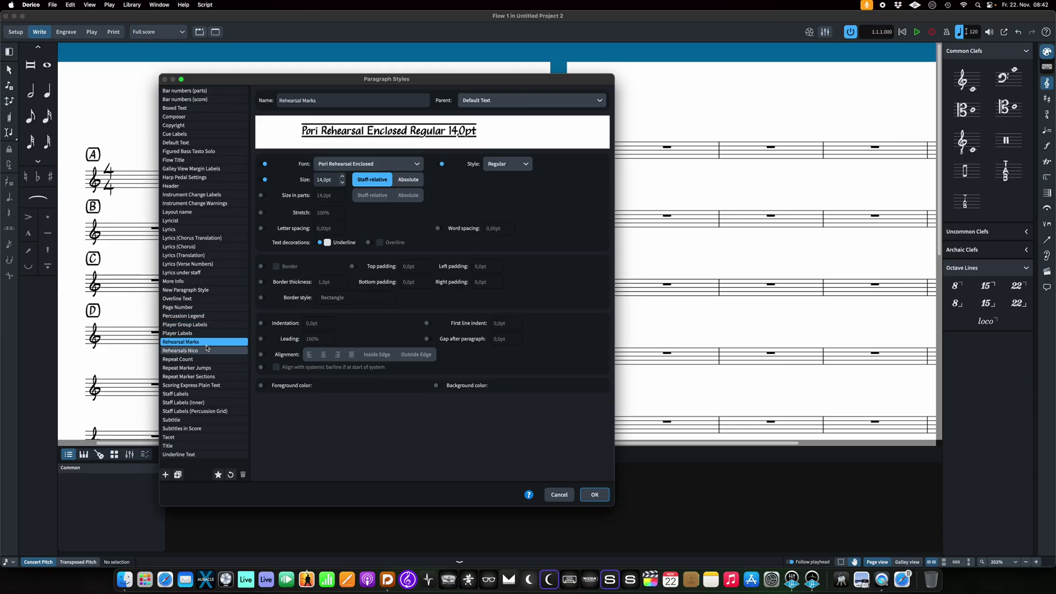
left_click(207, 350)
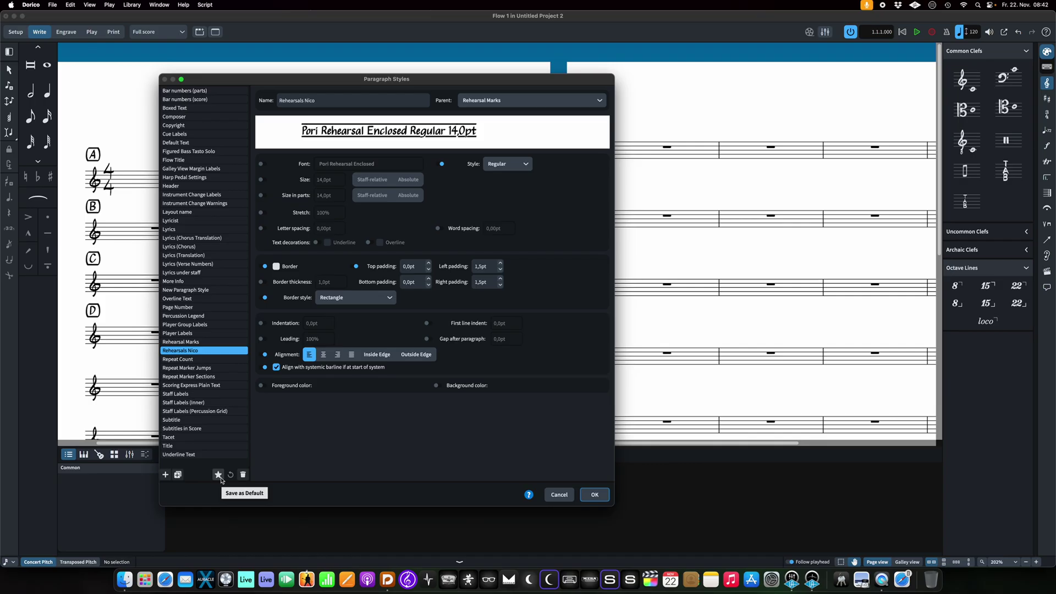
left_click(597, 496)
Step: Search the key commands for "rehea" and check the shortcut assigned to creating system text in the custom rehearsal style
key("super+comma")
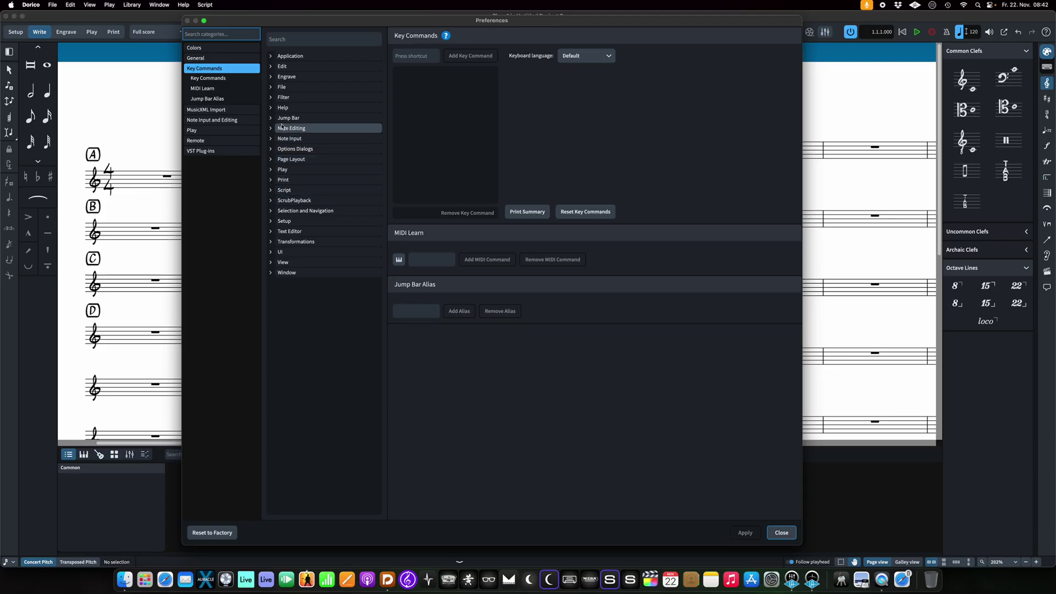
left_click(298, 43)
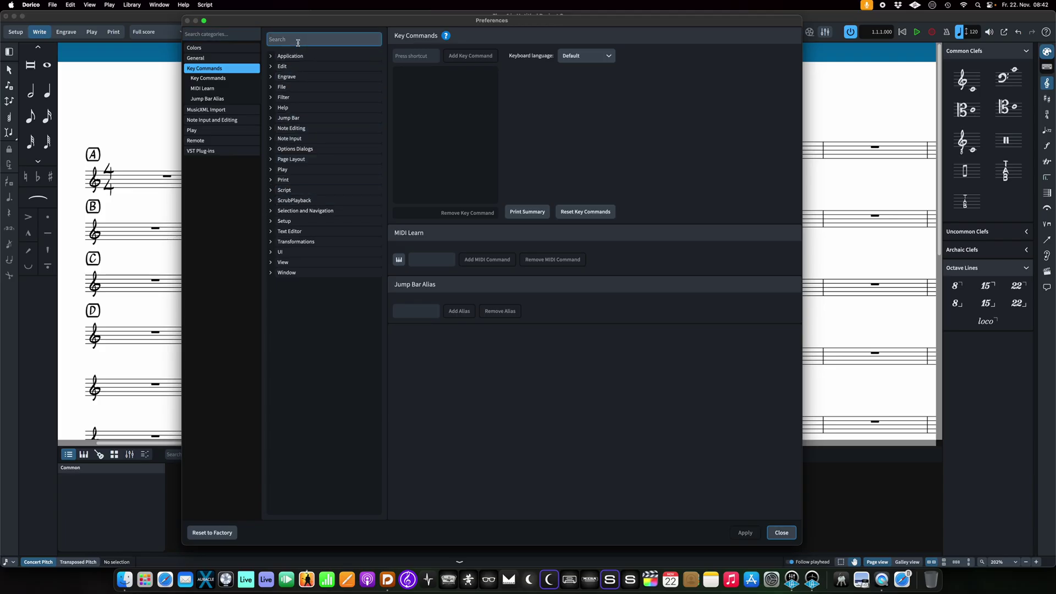
type("rehea")
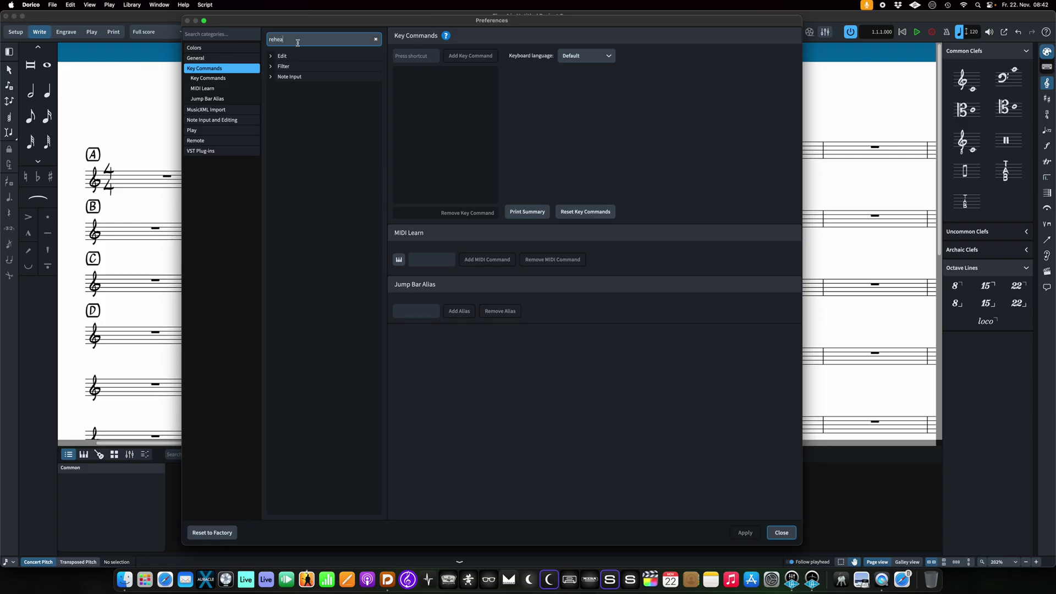
left_click(270, 56)
left_click(271, 77)
left_click(271, 98)
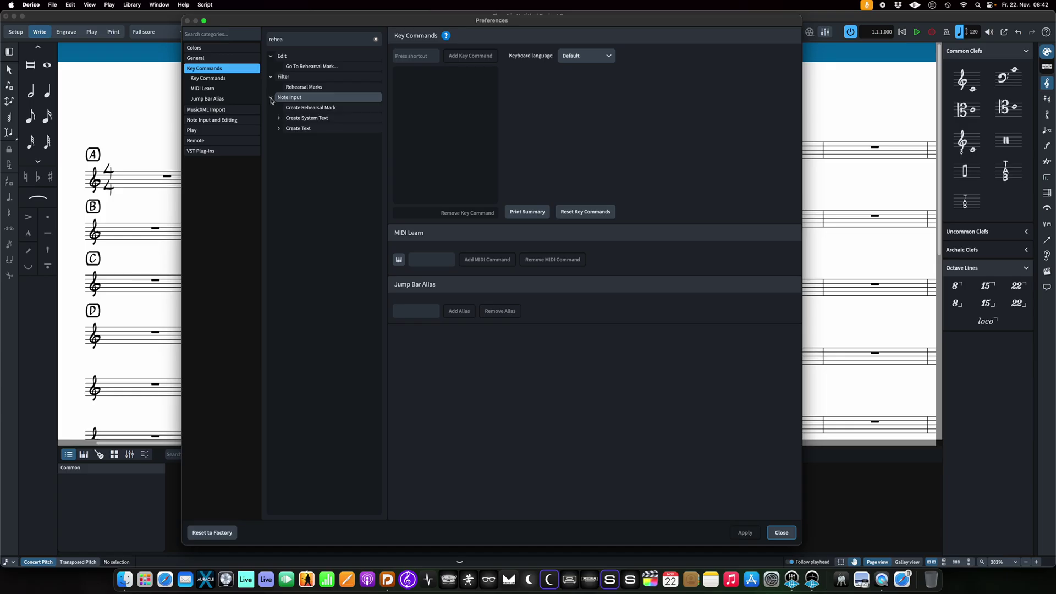
left_click(279, 118)
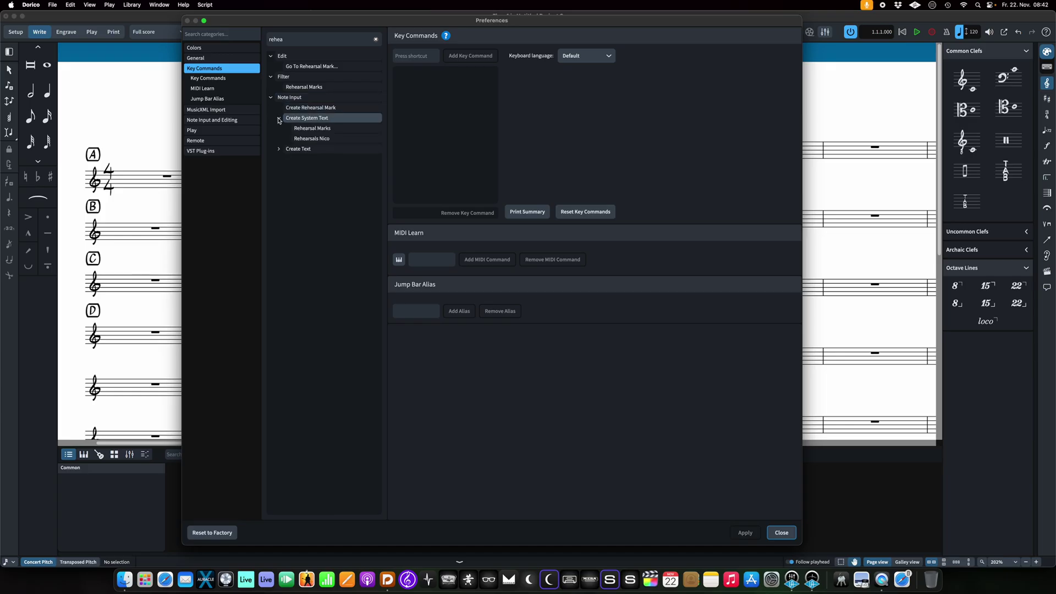
left_click(315, 130)
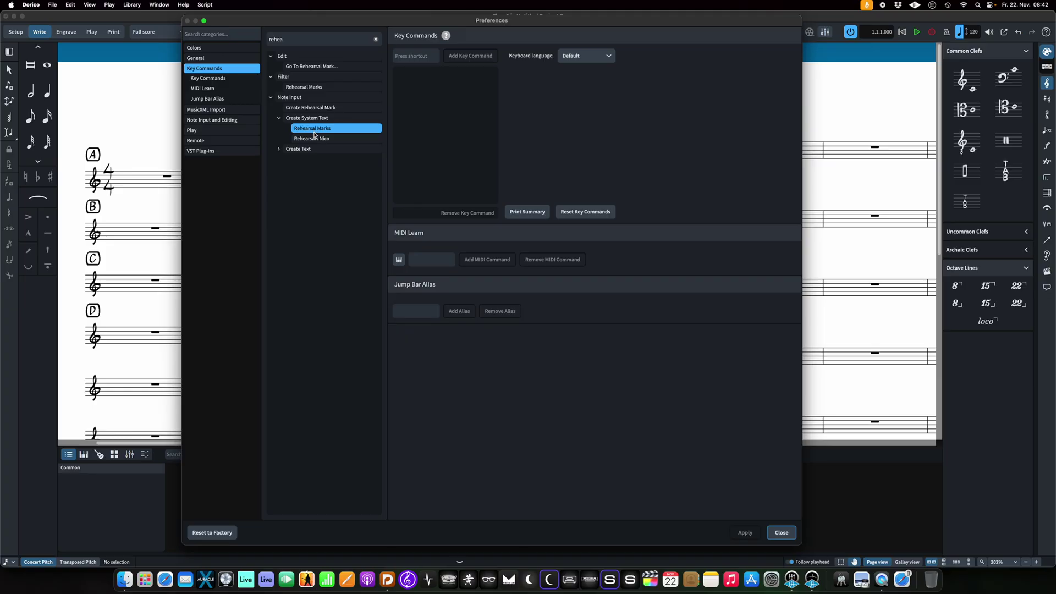
left_click(316, 139)
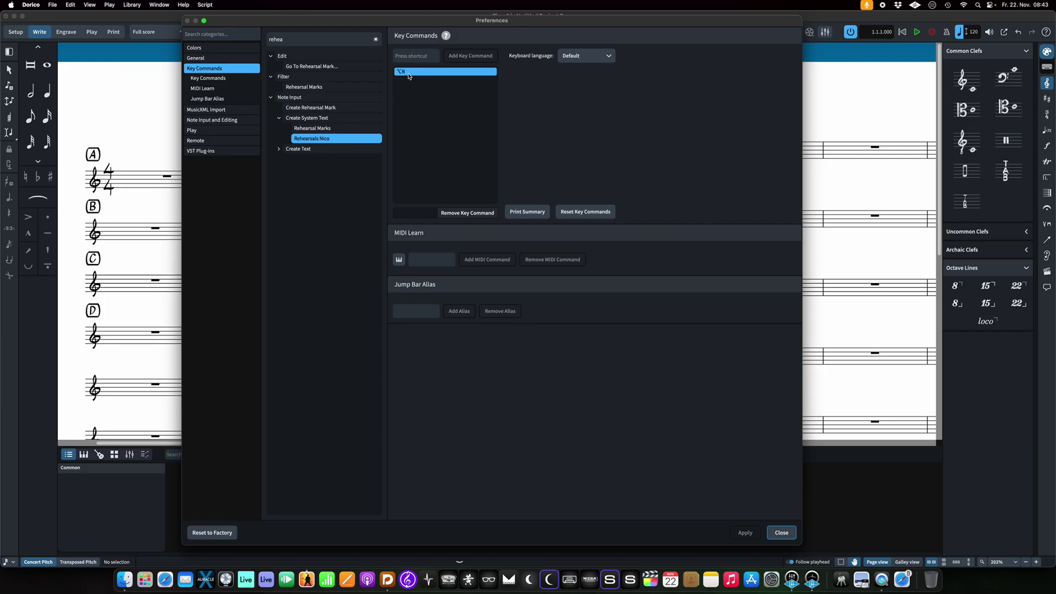
left_click(780, 533)
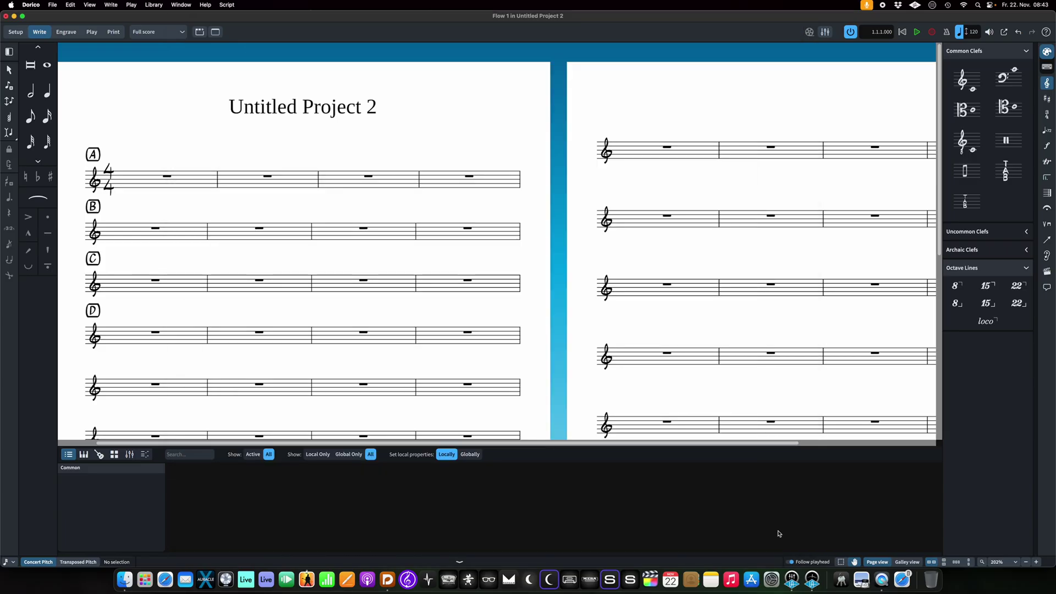
Step: Add the system text "Verse 1" at bar 17 in the custom rehearsal style, enclosed in parentheses to close its box
scroll(117, 355, "down", 1)
left_click(115, 363)
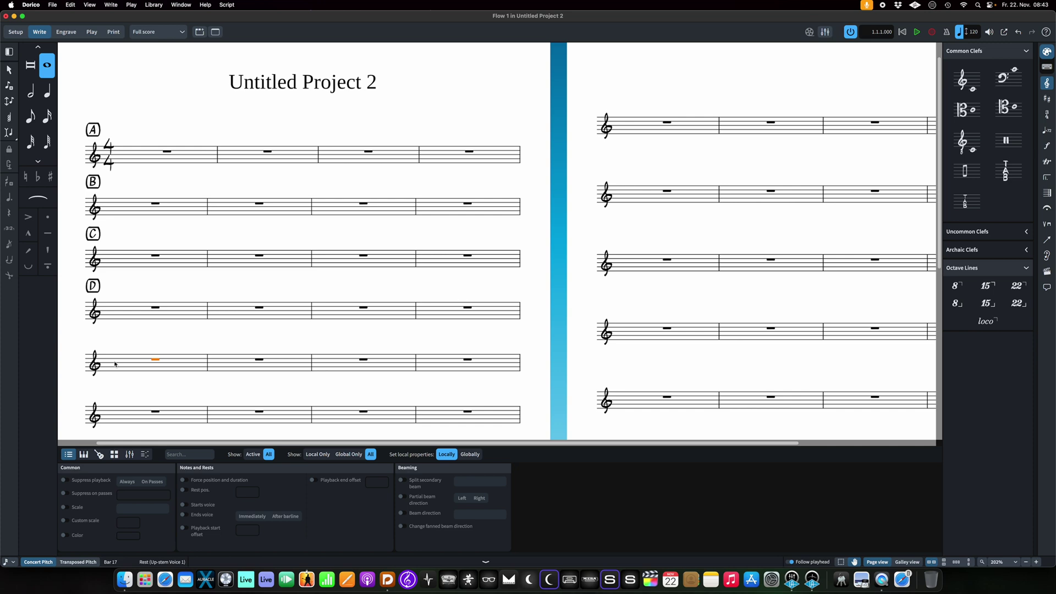
key("shift+x")
type("Verse 1")
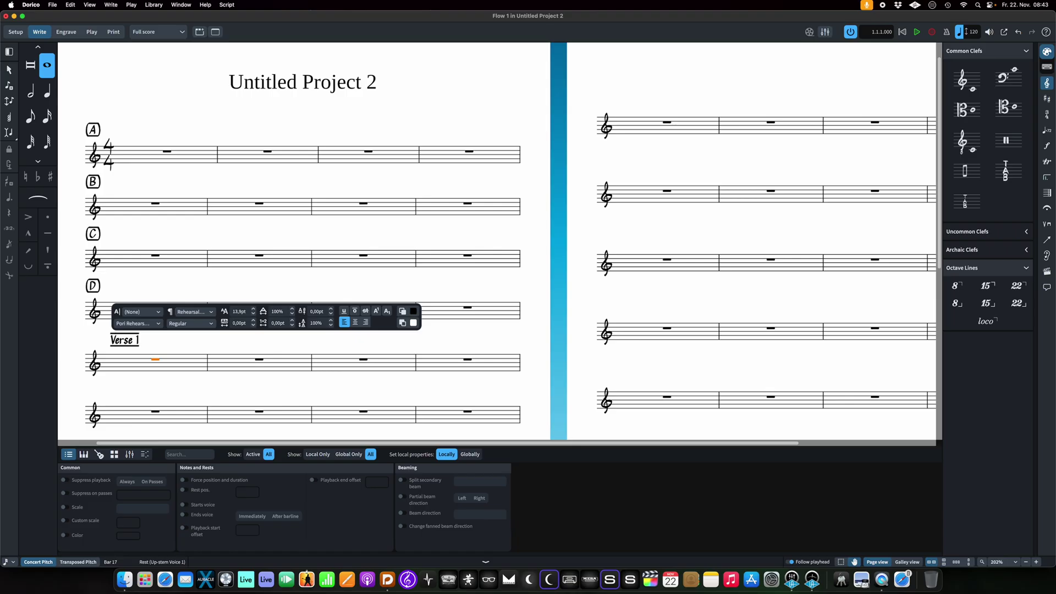
type(")(")
key("Escape")
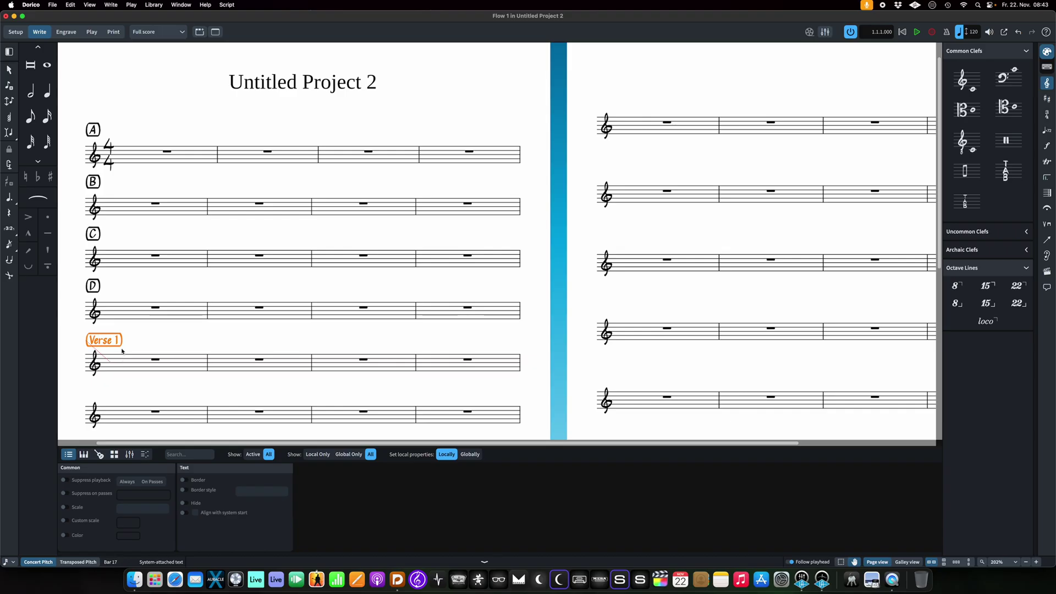
Step: Extend the system text at bar 17 to read "Verse 1 - 4x" inside its enclosure
left_click(156, 359)
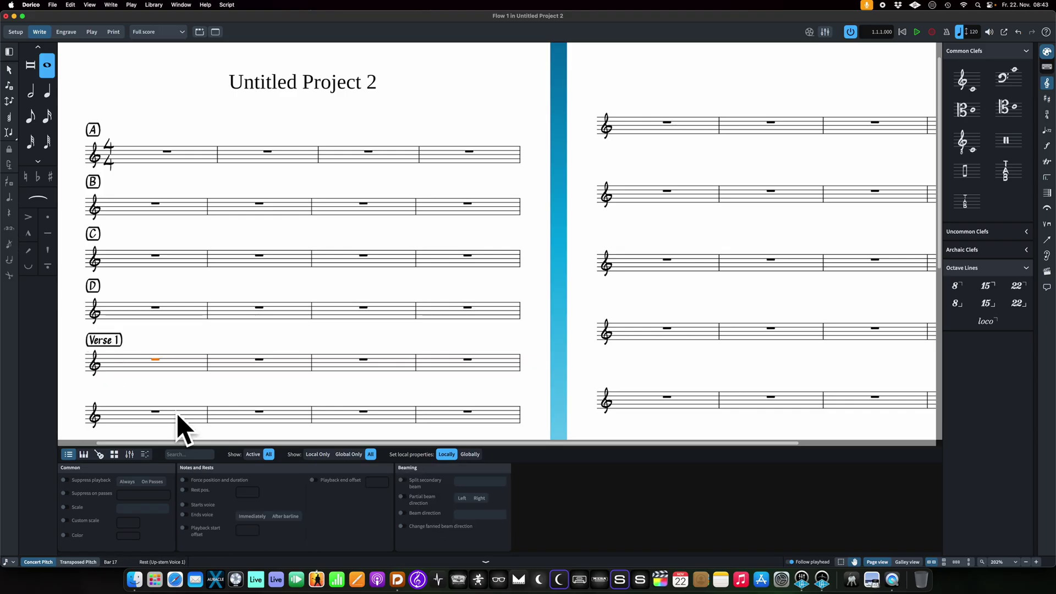
left_click(97, 341)
double_click(97, 341)
type("- 4x")
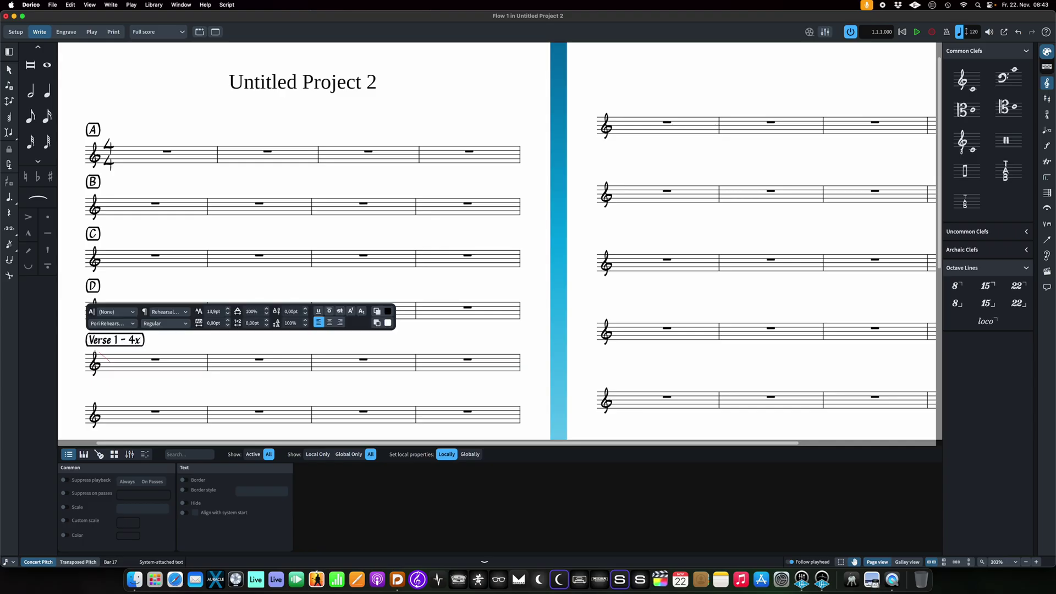
key("Return")
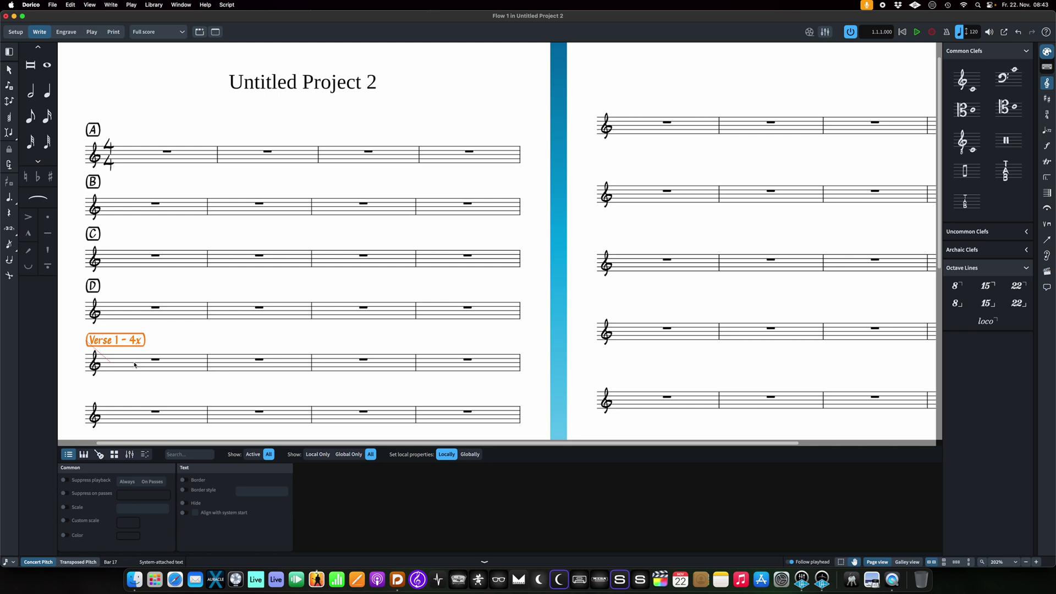
Step: Enclose bars 17 to 20 in repeat barlines and set the end repeat to play 4 times
left_click(156, 359)
left_click(447, 369, "shift")
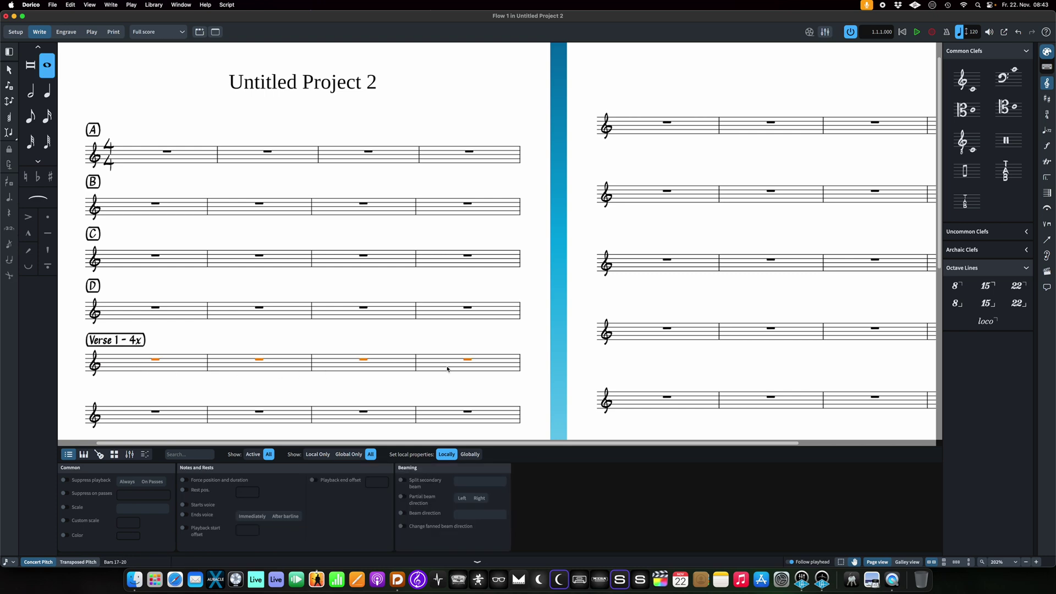
key("shift+b")
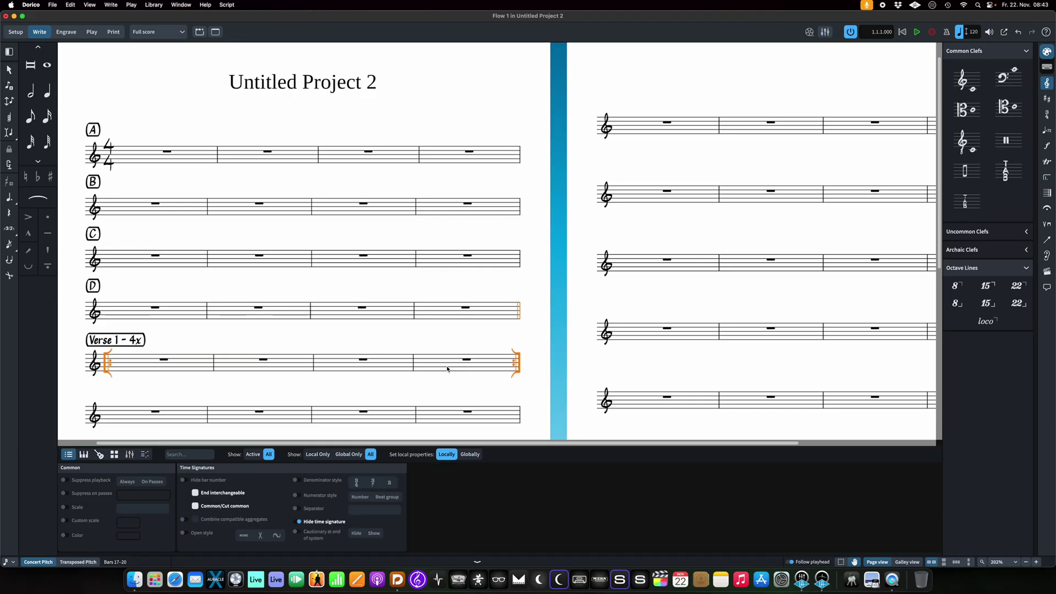
left_click(515, 355)
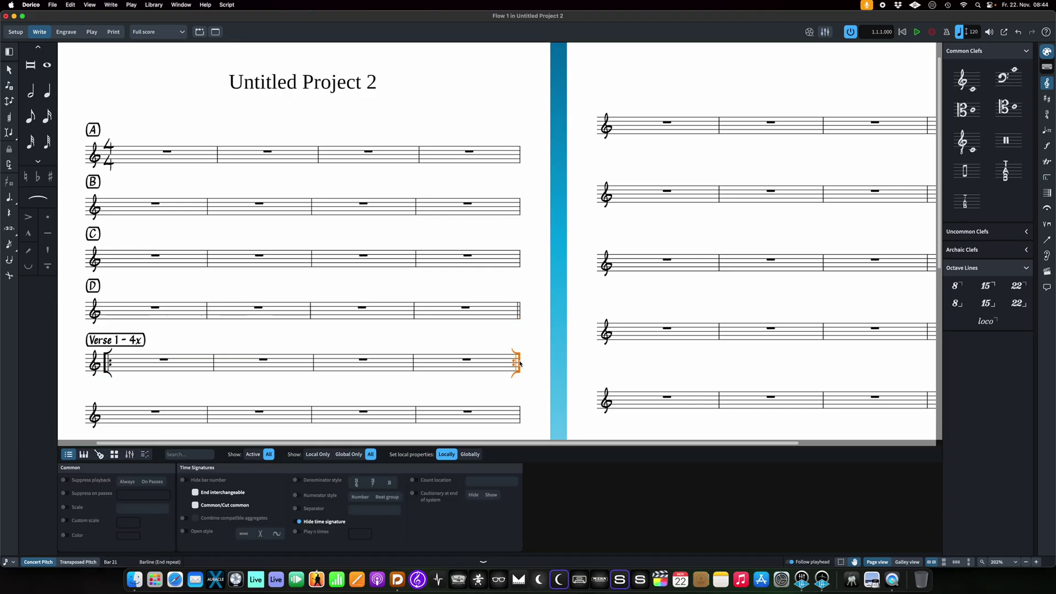
left_click(299, 532)
type("4")
key("Return")
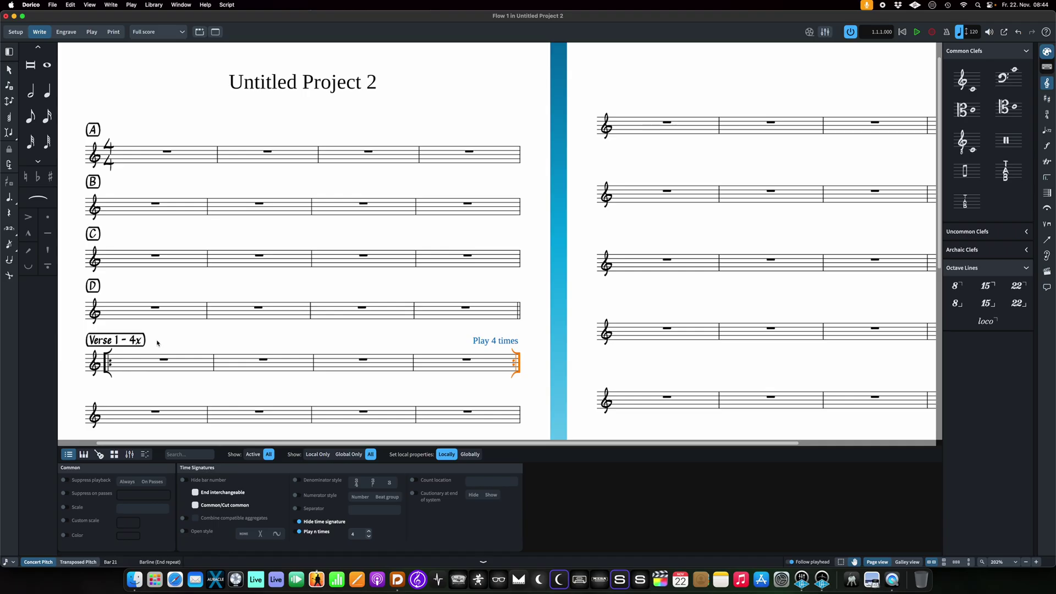
left_click(97, 342)
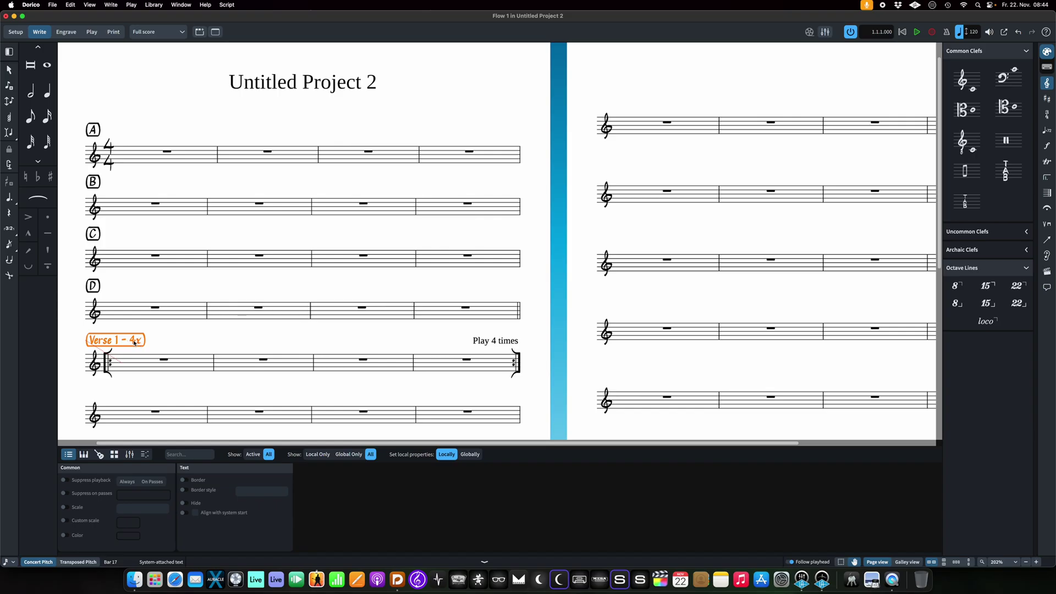
scroll(133, 343, "down", 2)
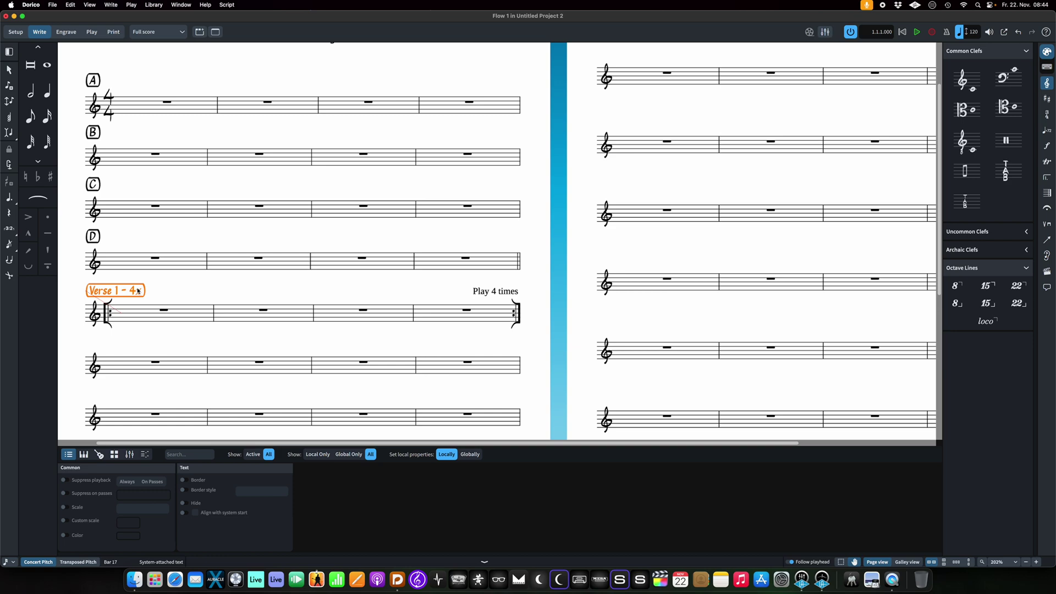
scroll(137, 290, "up", 3)
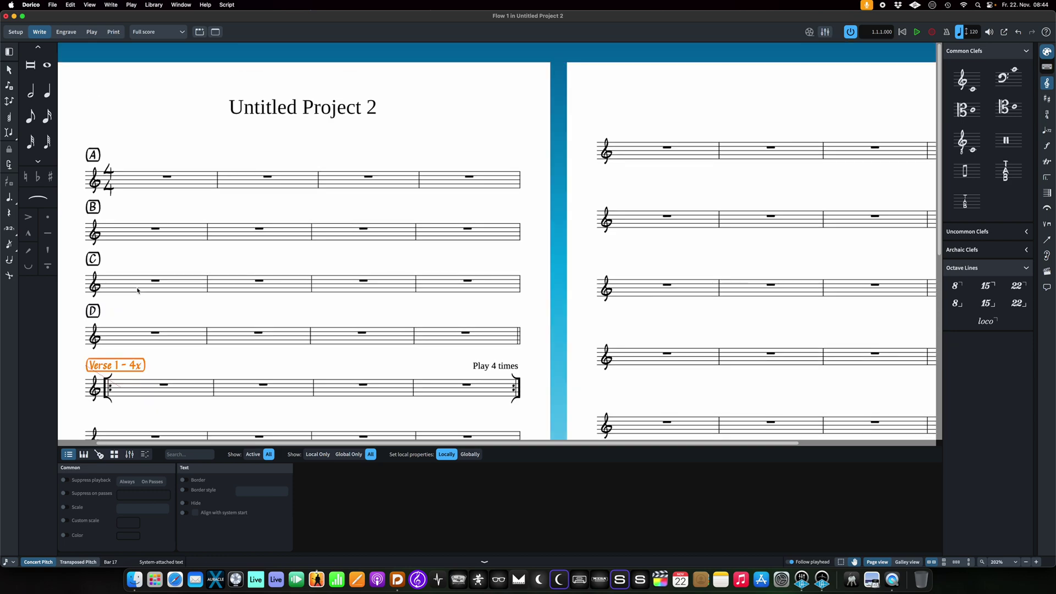
Step: Compare the Rehearsal Marks paragraph style with the custom rehearsal style, including its option to be saved as default
left_click(149, 5)
left_click(168, 36)
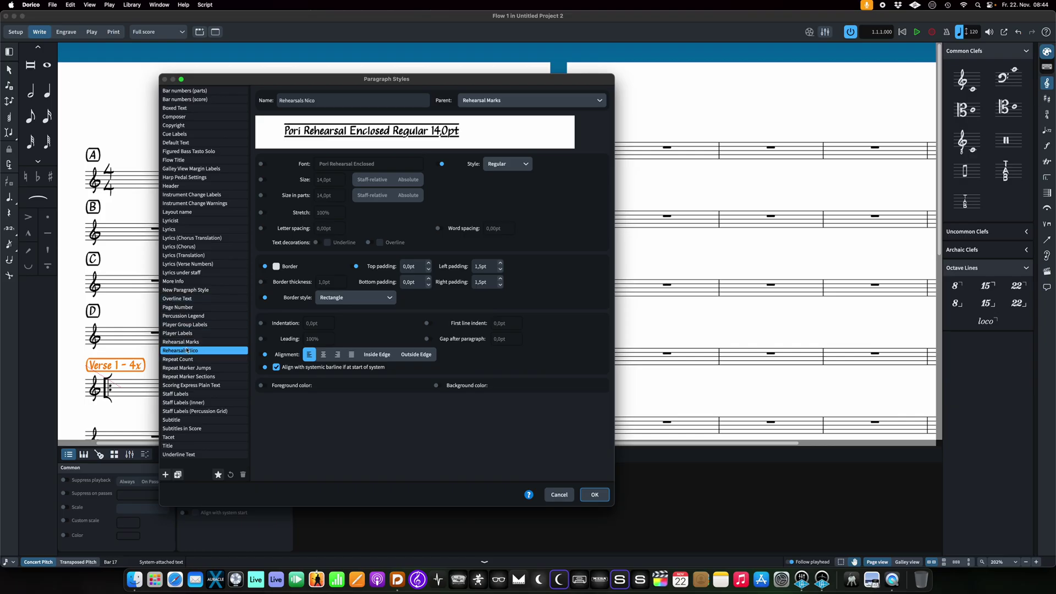
left_click(175, 342)
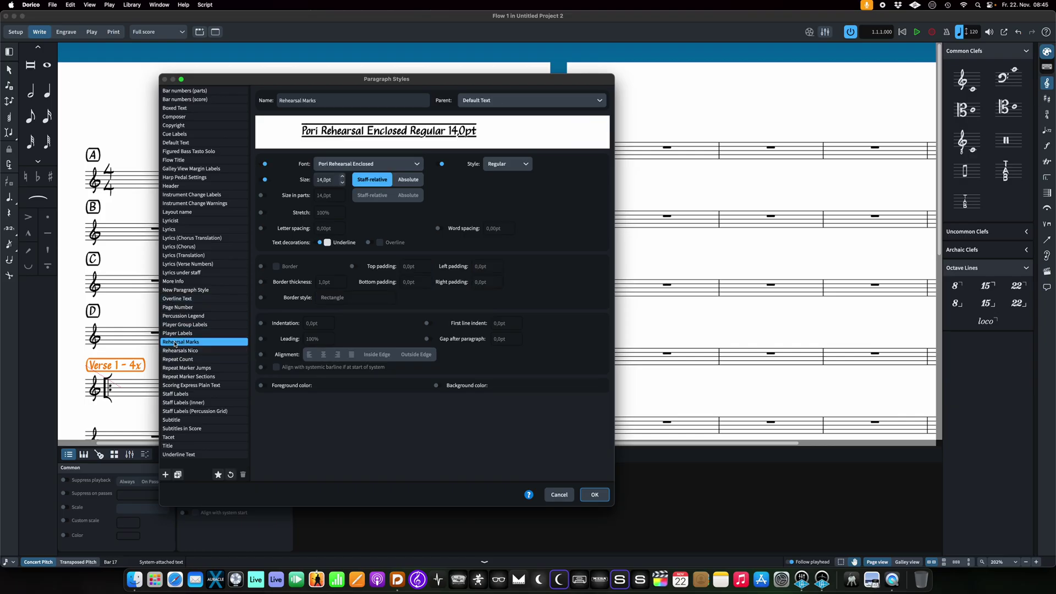
left_click(176, 351)
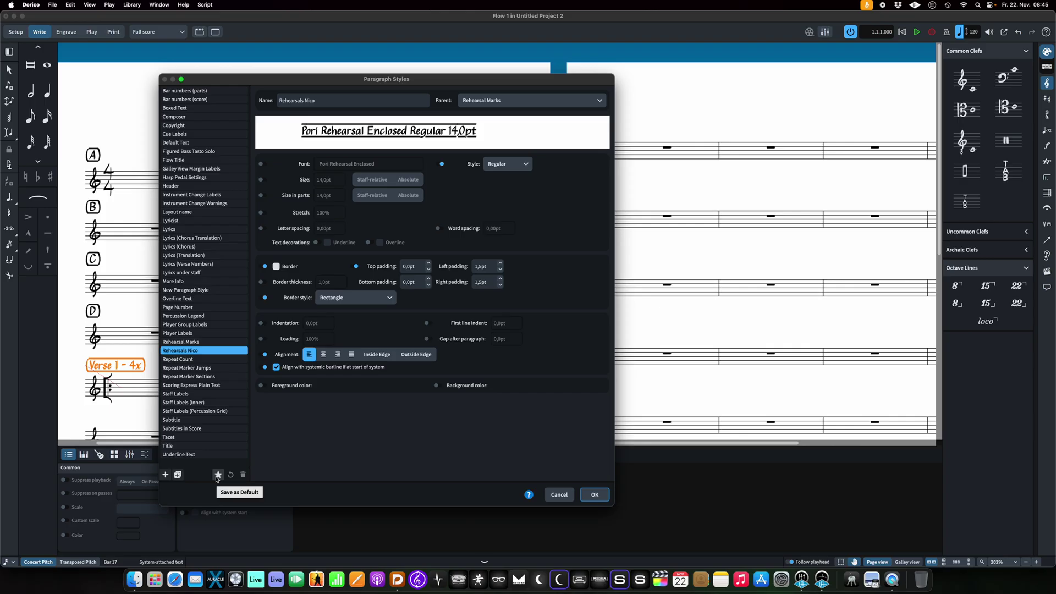
left_click(594, 497)
left_click(116, 104)
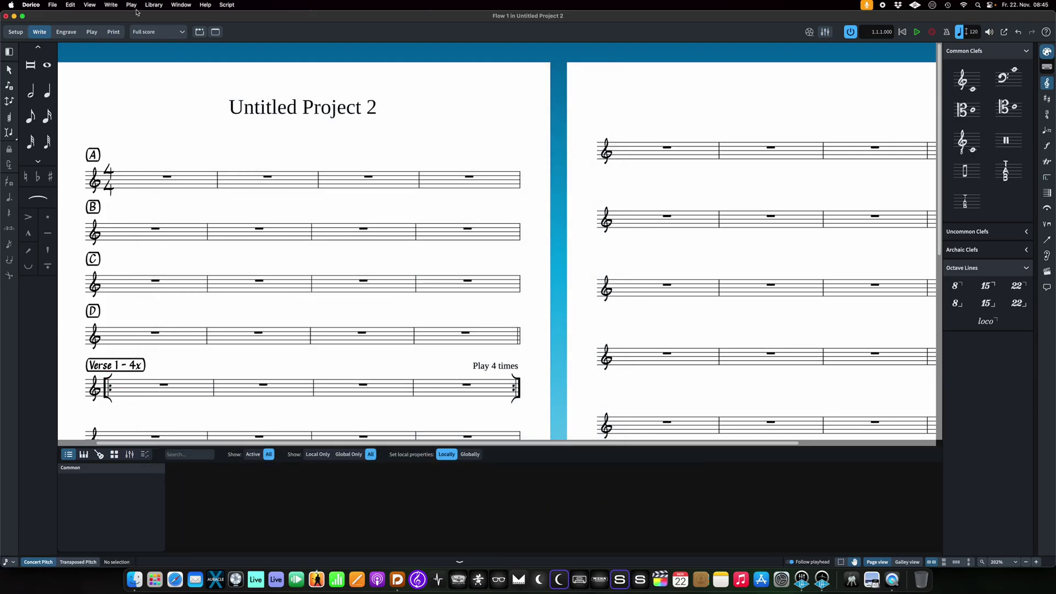
Step: Change the project's music font and set the Rehearsal Marks paragraph style's font to Academico
left_click(154, 5)
left_click(161, 18)
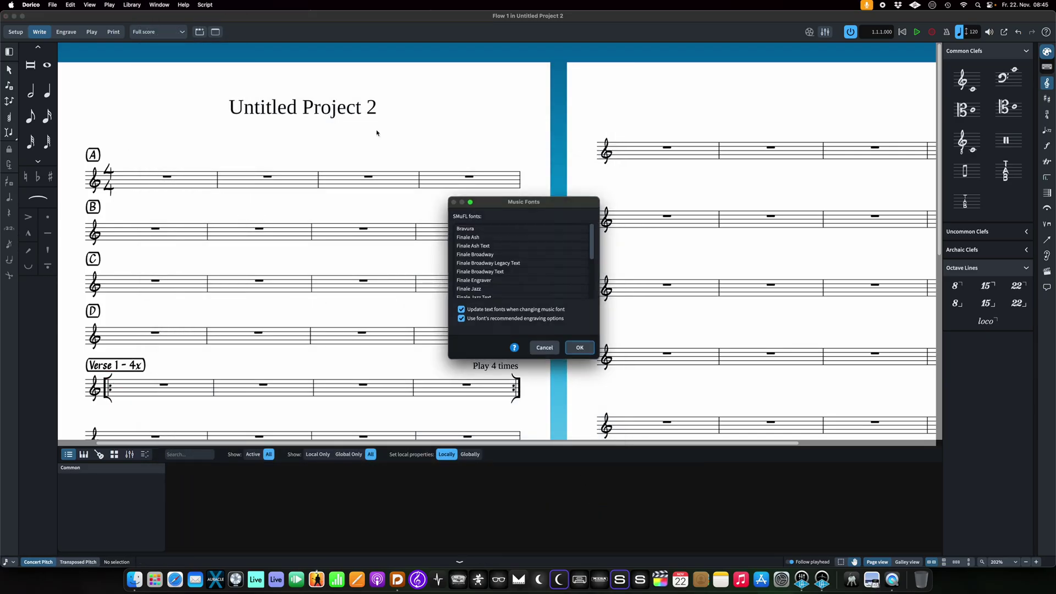
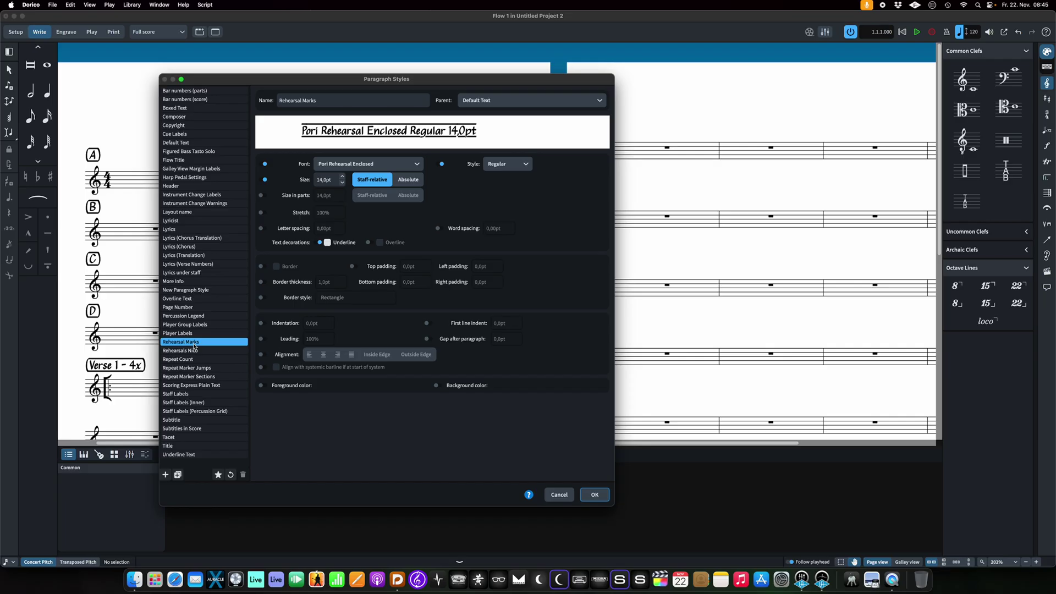
left_click(329, 165)
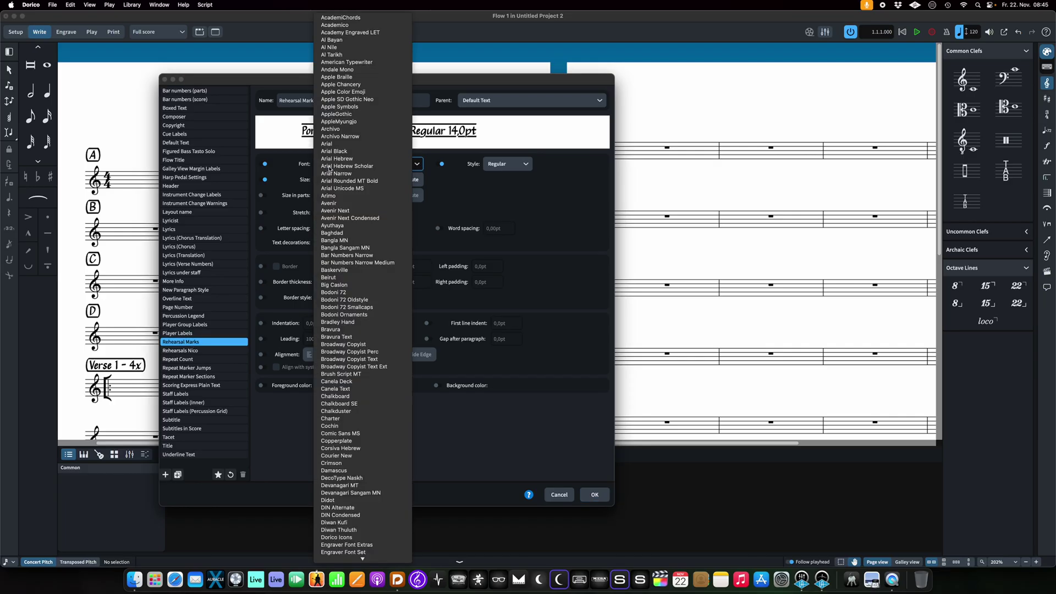
left_click(360, 26)
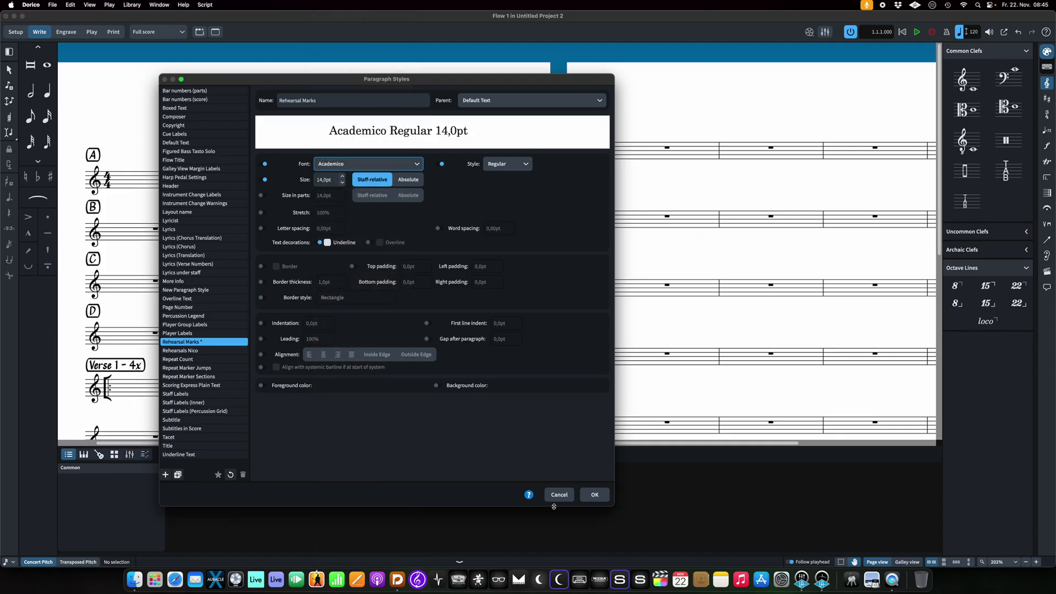
left_click(594, 497)
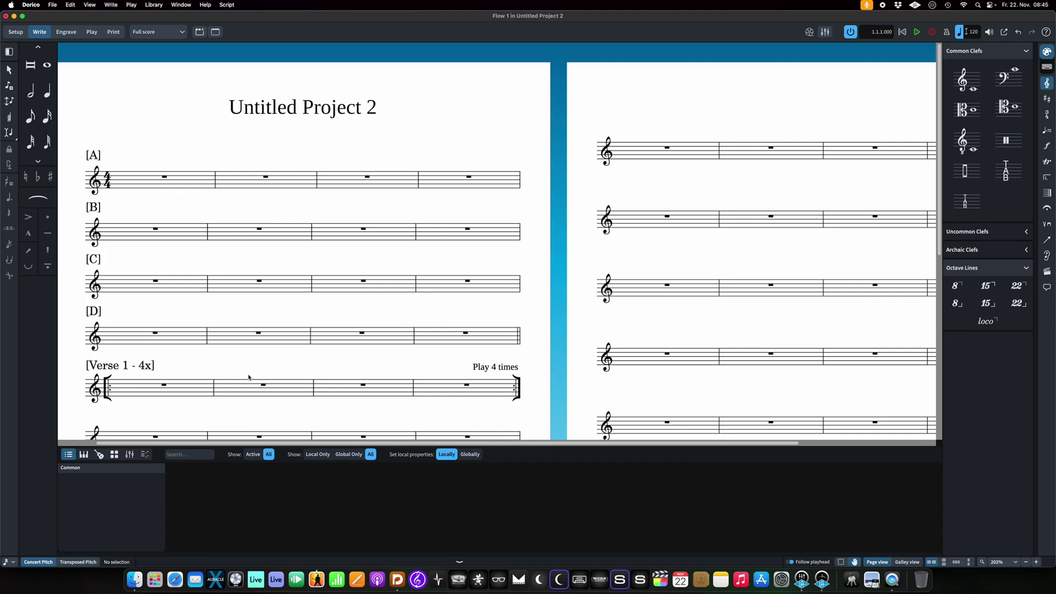
Step: Remove the enclosing bracket characters from the "Verse 1 - 4x" system text
double_click(94, 367)
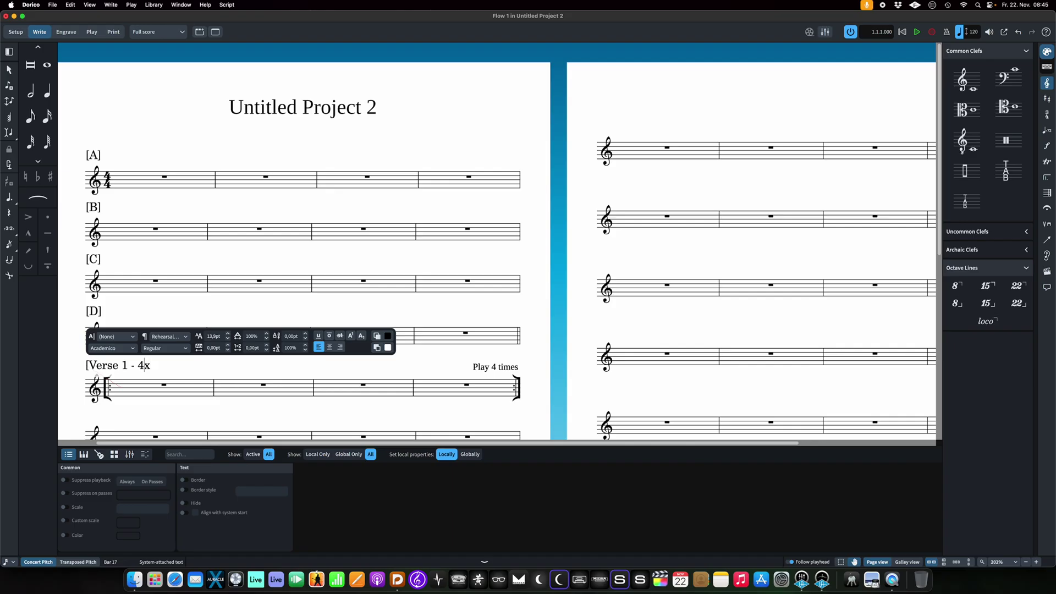
key("Delete")
key("Escape")
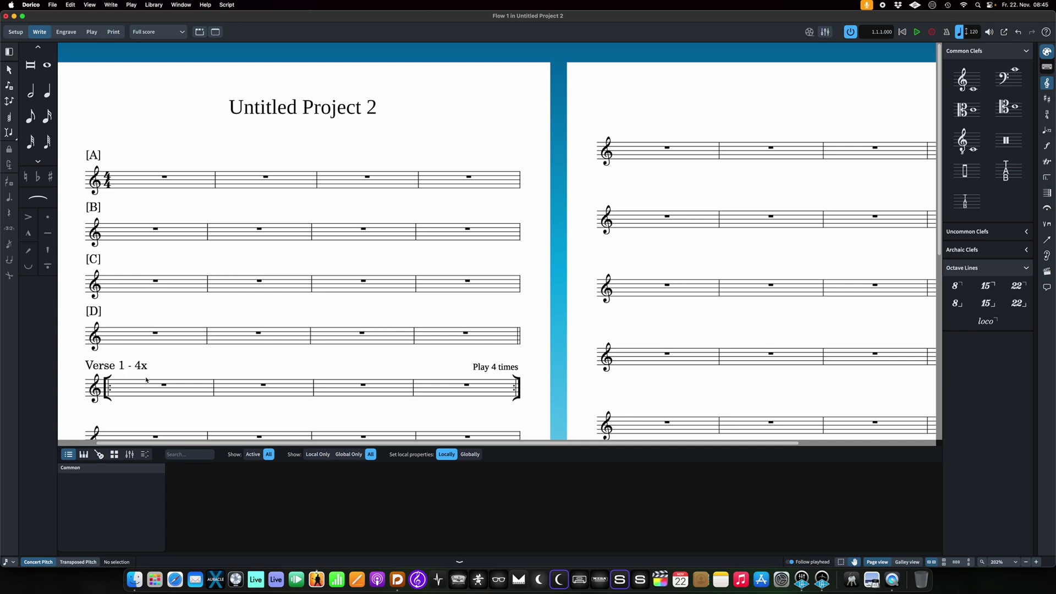
Step: Clear the custom prefix and suffix of the rehearsal mark sequence in the Engraving Options and apply the change
key("super+shift+e")
type("reh")
left_click(127, 212)
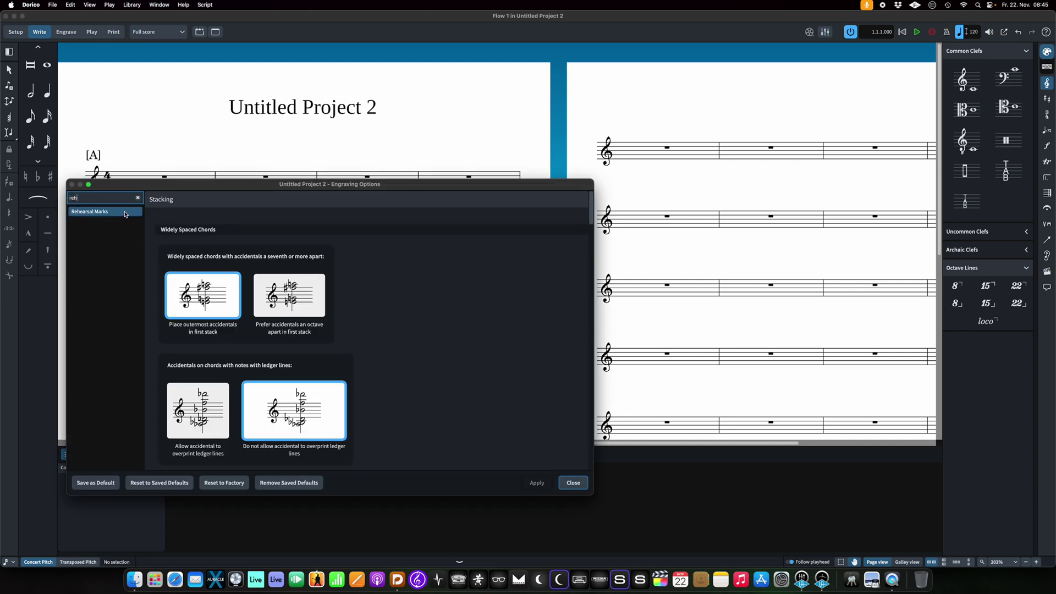
left_click(222, 353)
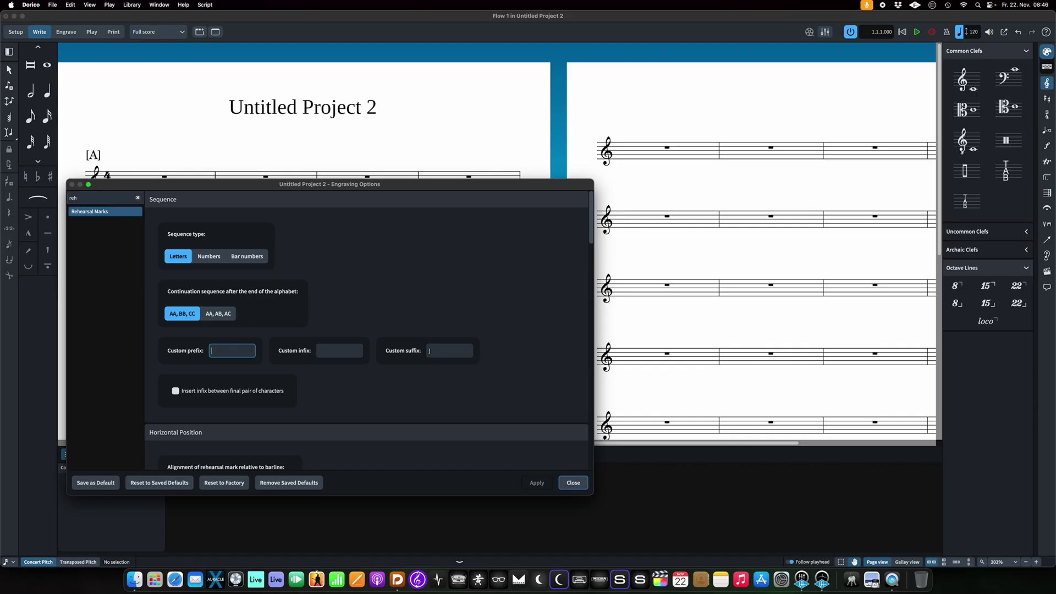
key("Tab")
key("Tab")
left_click(537, 482)
left_click(573, 483)
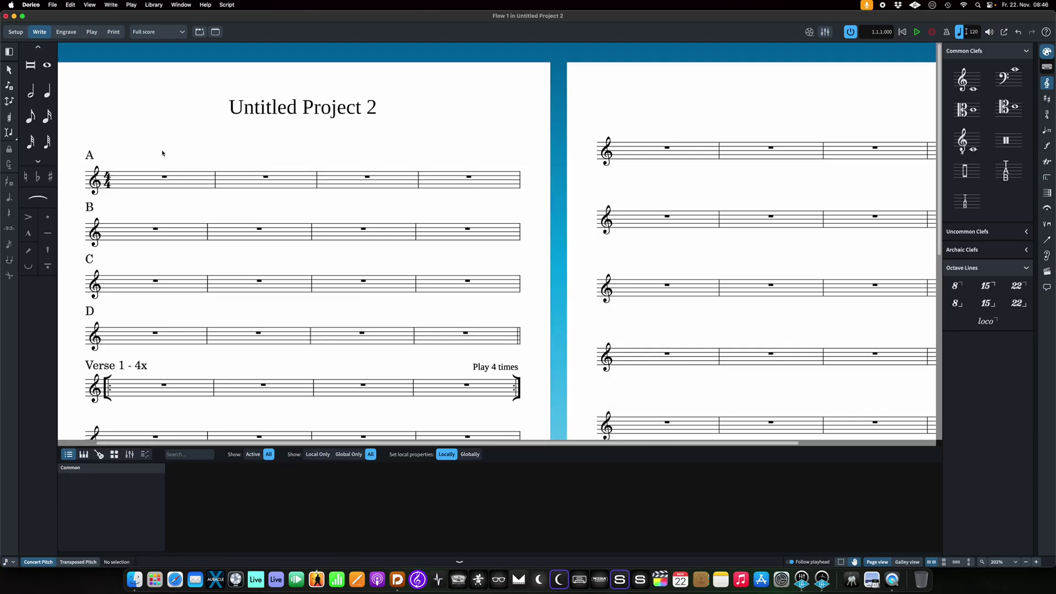
Step: Set the rehearsal marks' enclosure type to Rounded rectangle in the Engraving Options and apply it
key("super+shift+e")
scroll(273, 345, "down", 2)
scroll(273, 345, "down", 10)
scroll(274, 345, "down", 8)
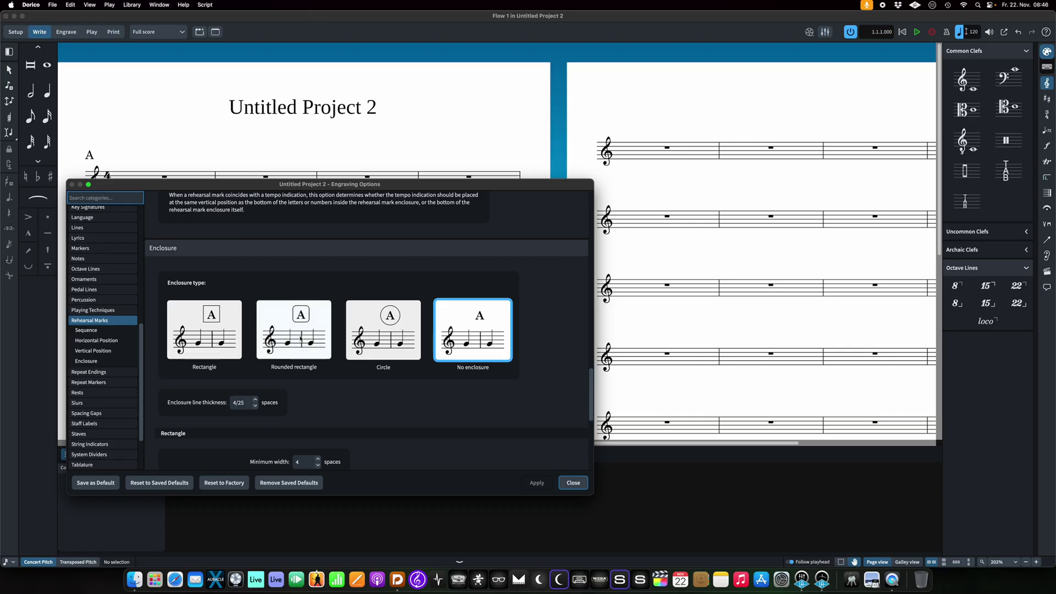
left_click(300, 339)
left_click(537, 482)
left_click(573, 483)
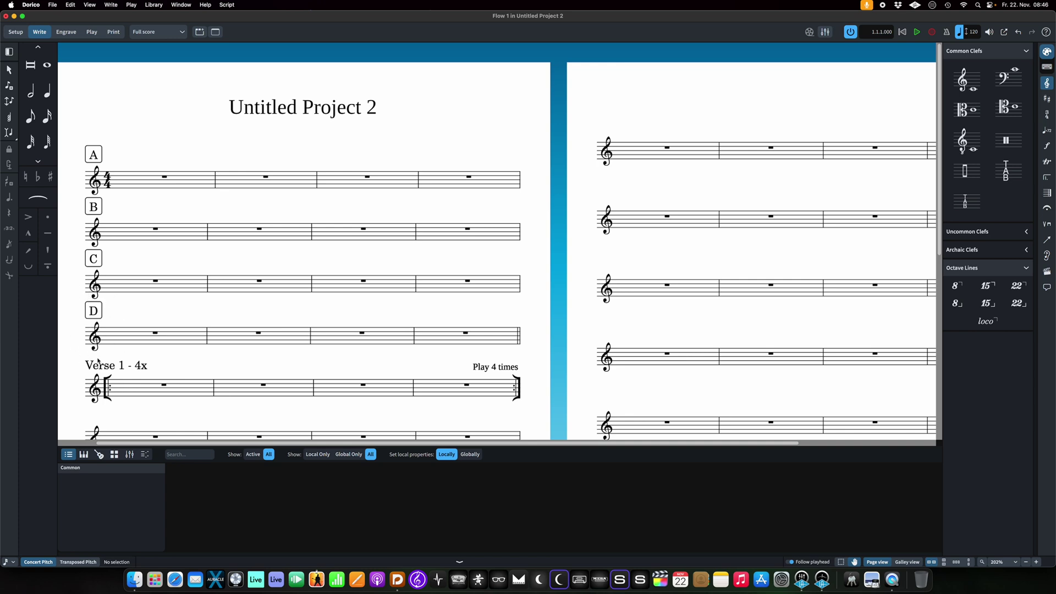
Step: Enable the border on the custom rehearsal paragraph style and set its border style to Rounded rectangle
left_click(154, 4)
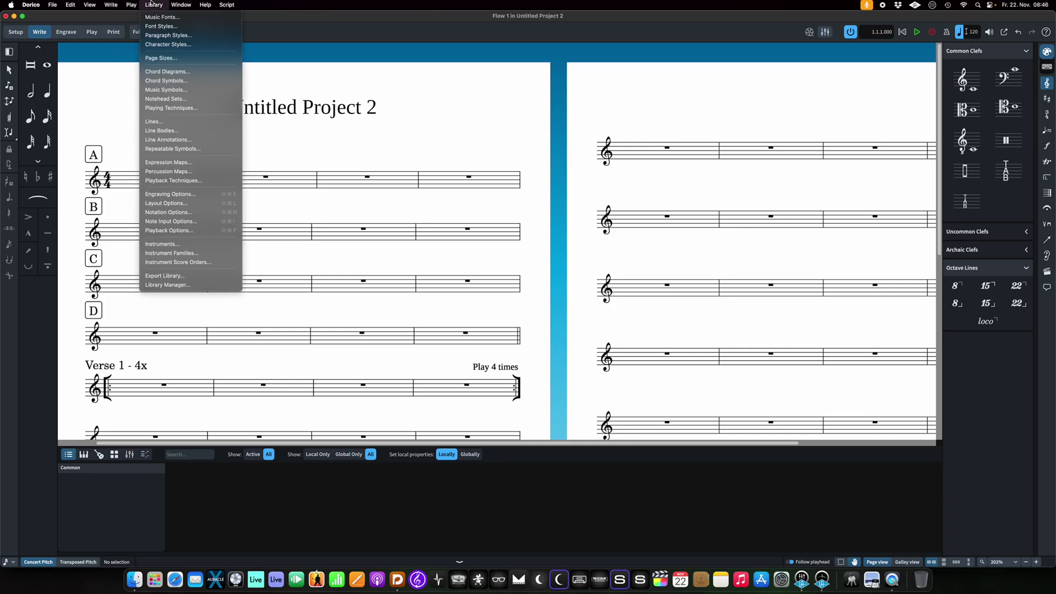
left_click(165, 36)
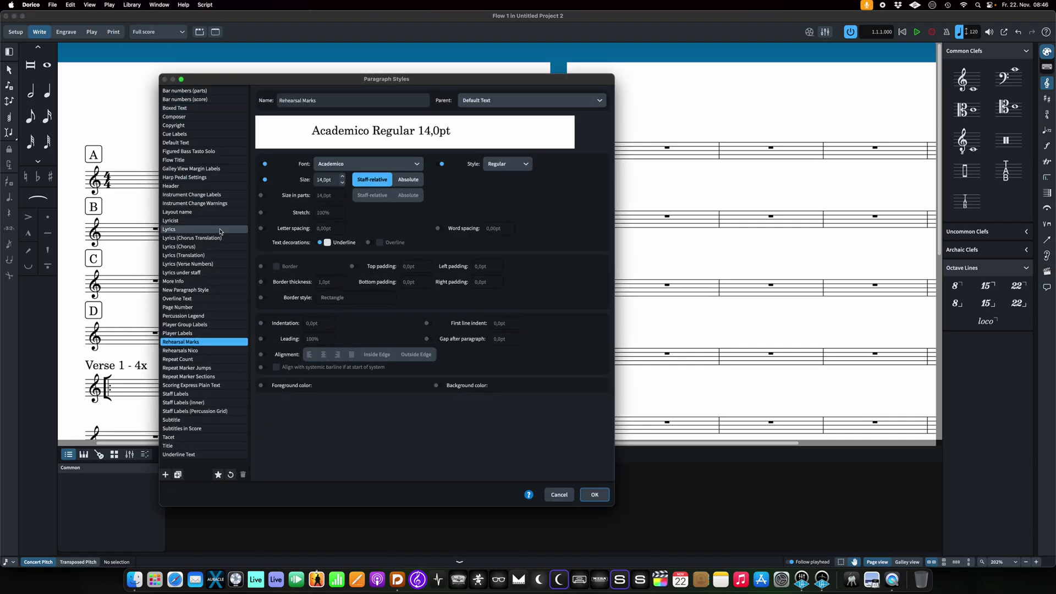
left_click(185, 351)
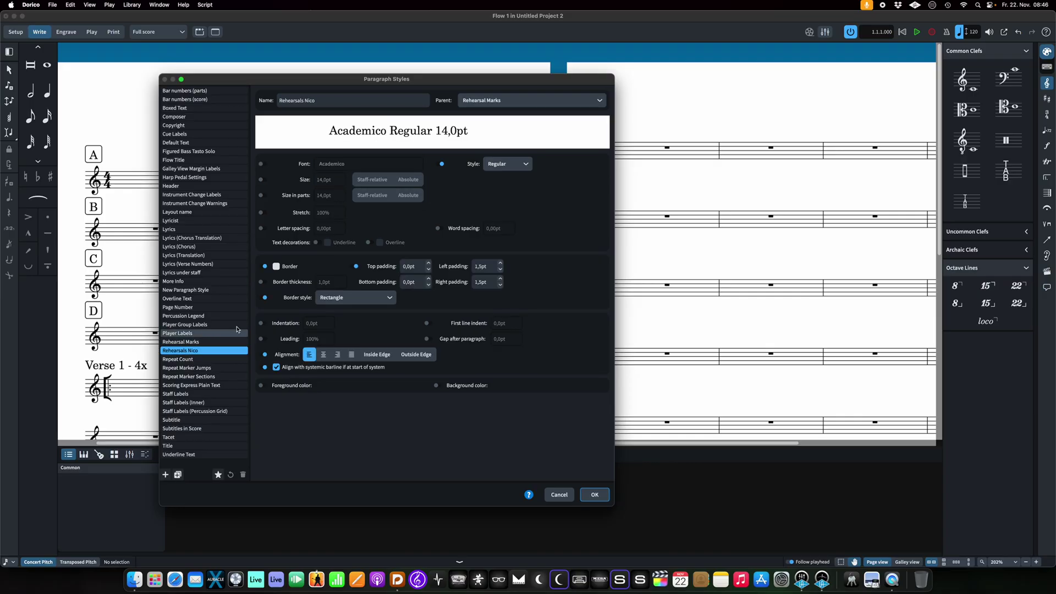
left_click(276, 266)
left_click(345, 298)
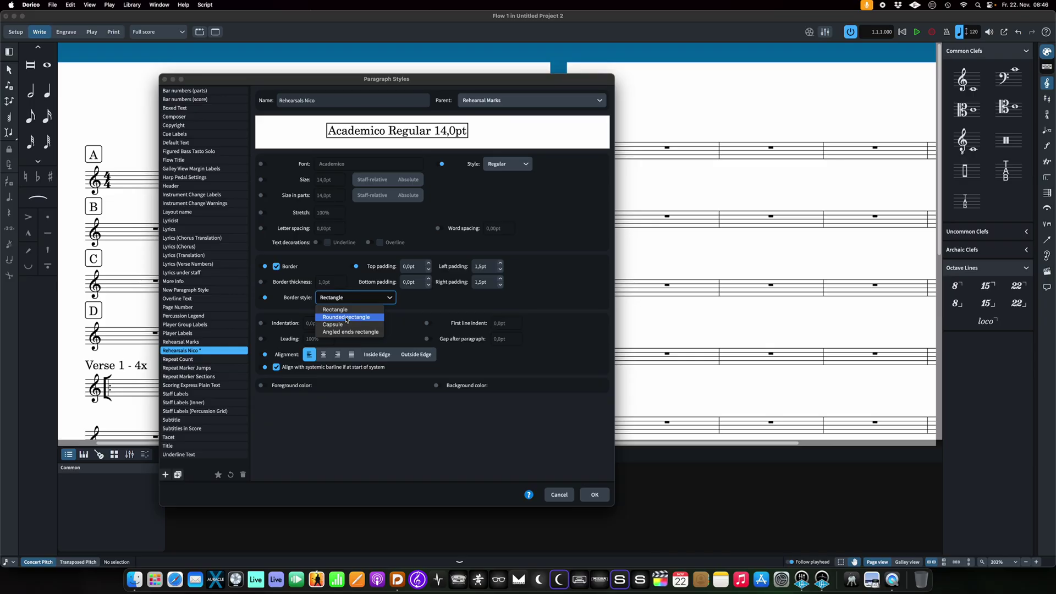
left_click(347, 318)
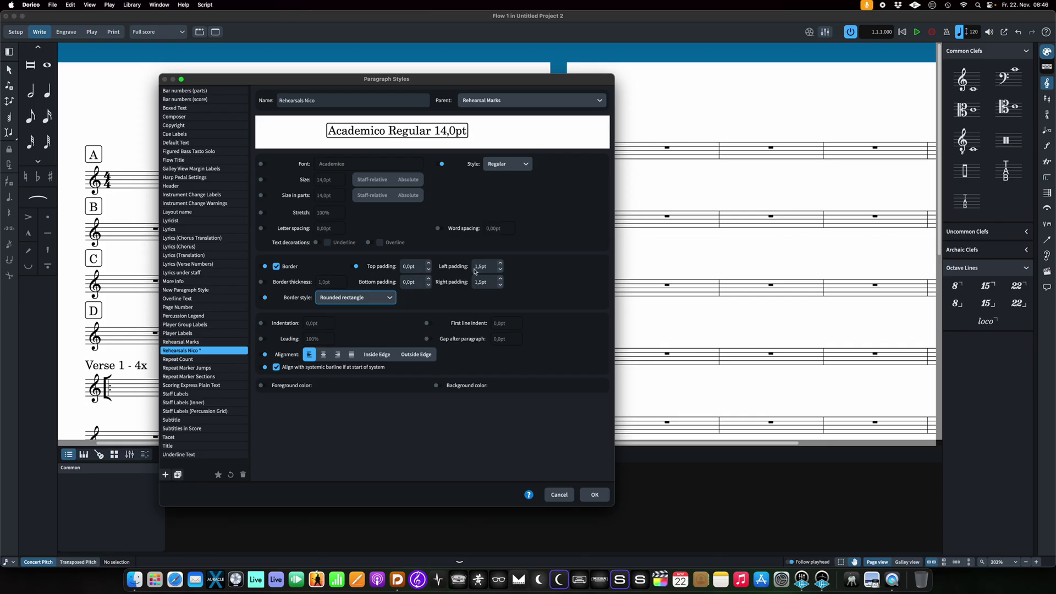
Step: Set the custom rehearsal style's top, left, bottom and right border padding to 2 pt and apply the style
double_click(409, 266)
type("2")
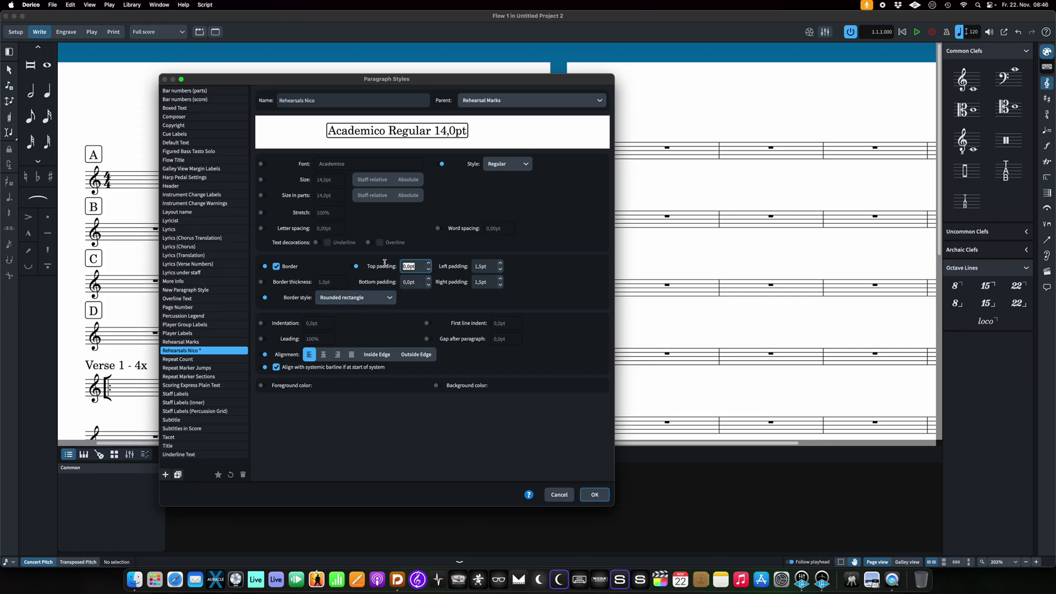
key("Tab")
type("2")
key("Tab")
type("2")
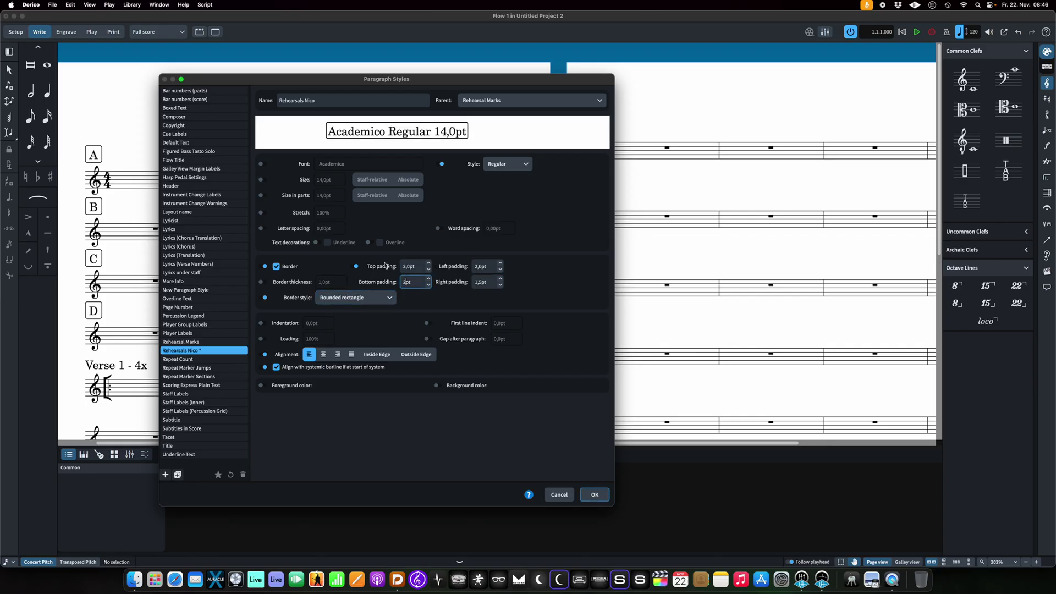
key("Tab")
type("2")
key("Tab")
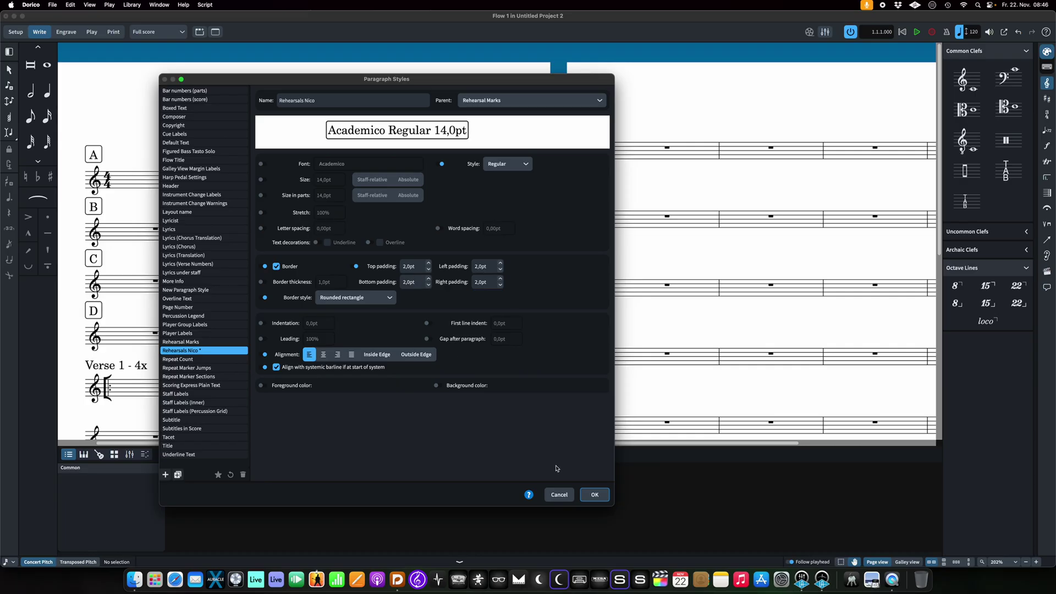
left_click(594, 495)
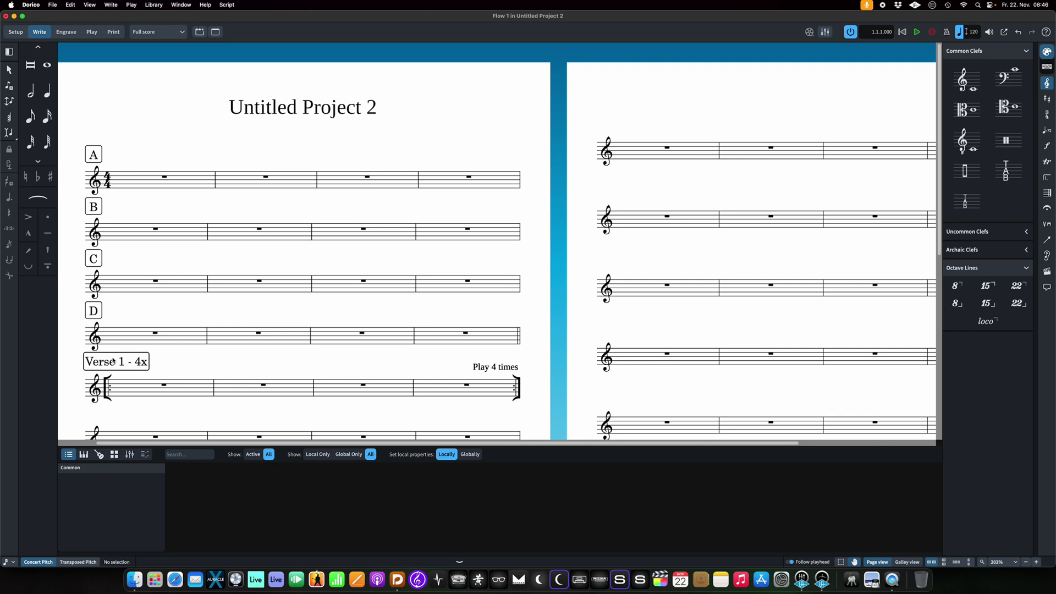
Step: Override the custom rehearsal paragraph style's border thickness, set it to 0,5 pt and apply the style
left_click(153, 5)
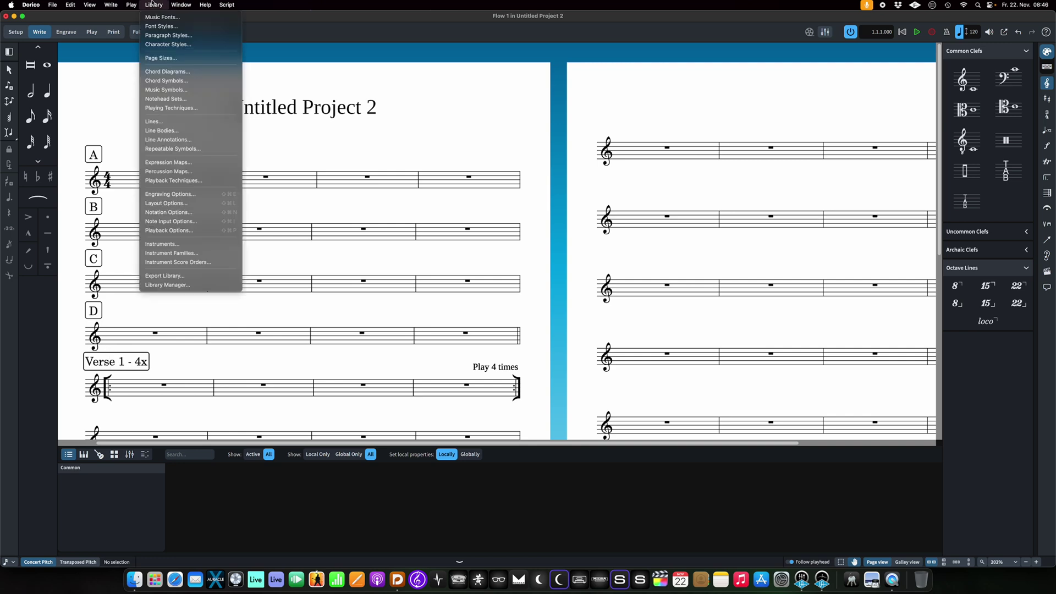
left_click(169, 35)
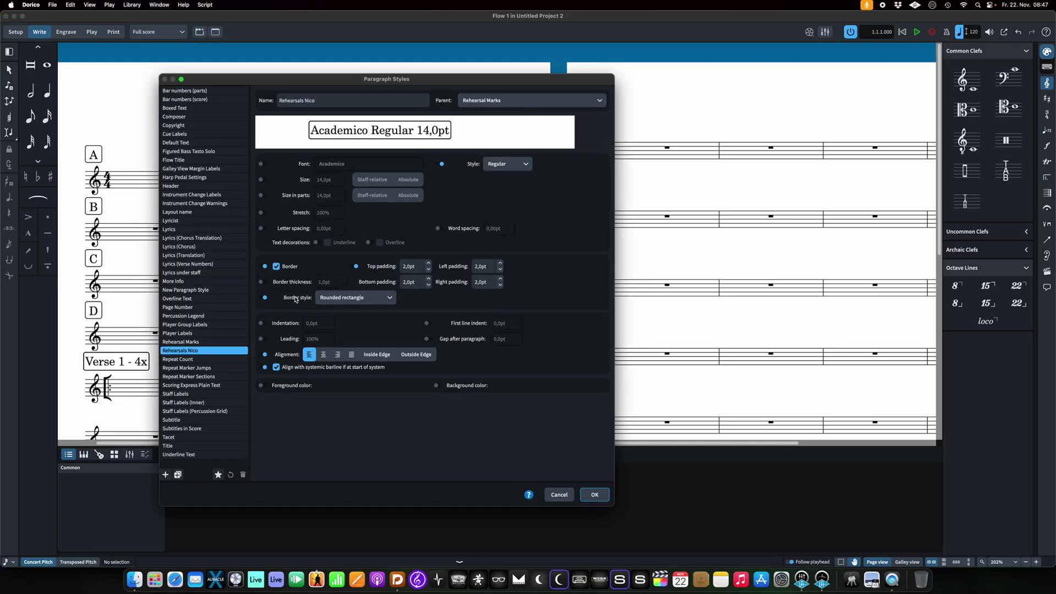
left_click(262, 282)
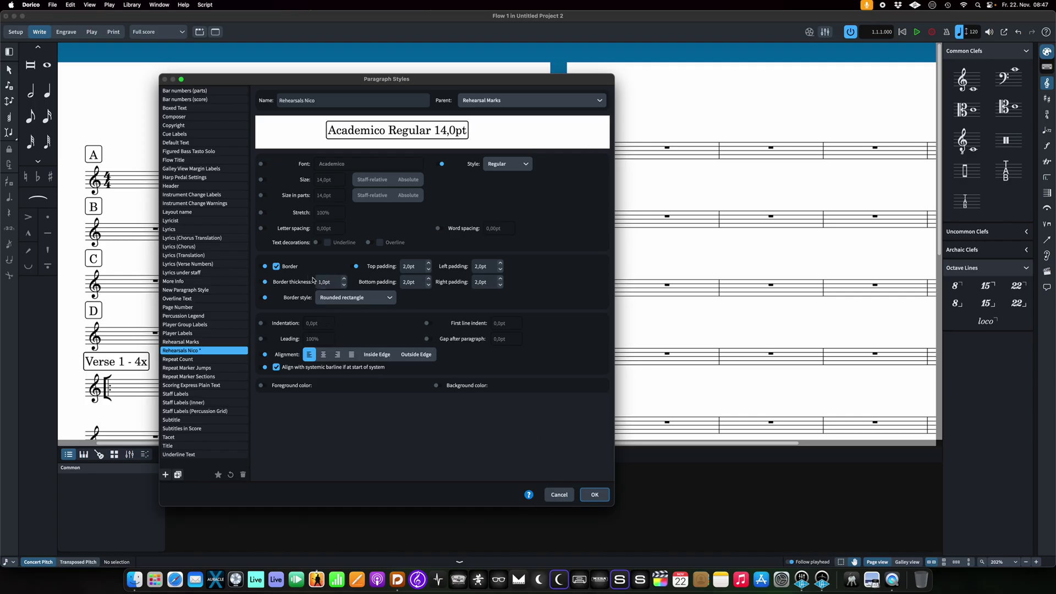
left_click(329, 281)
type("0,5")
key("Tab")
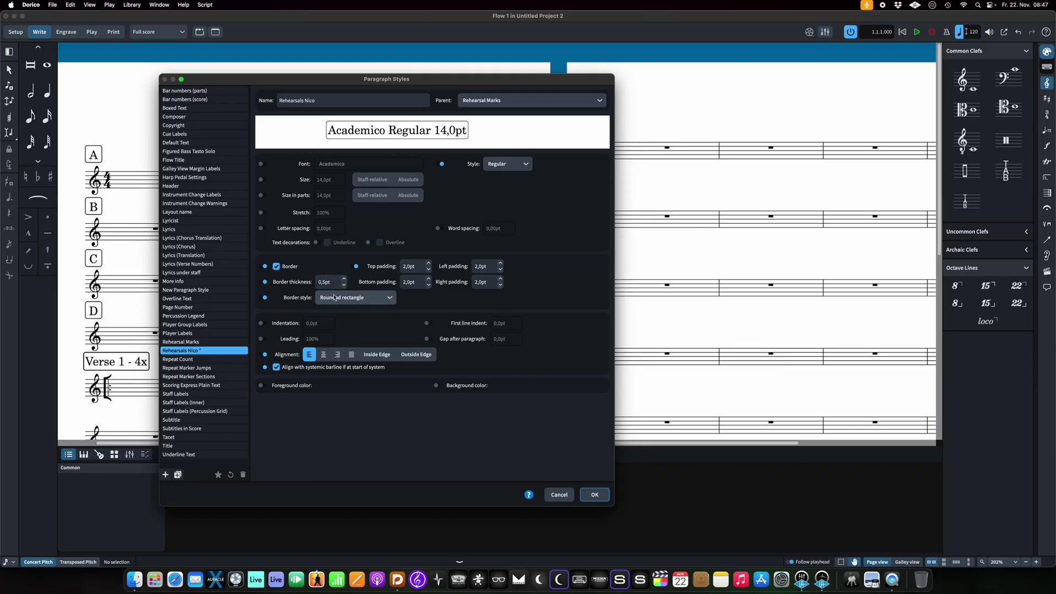
left_click(595, 495)
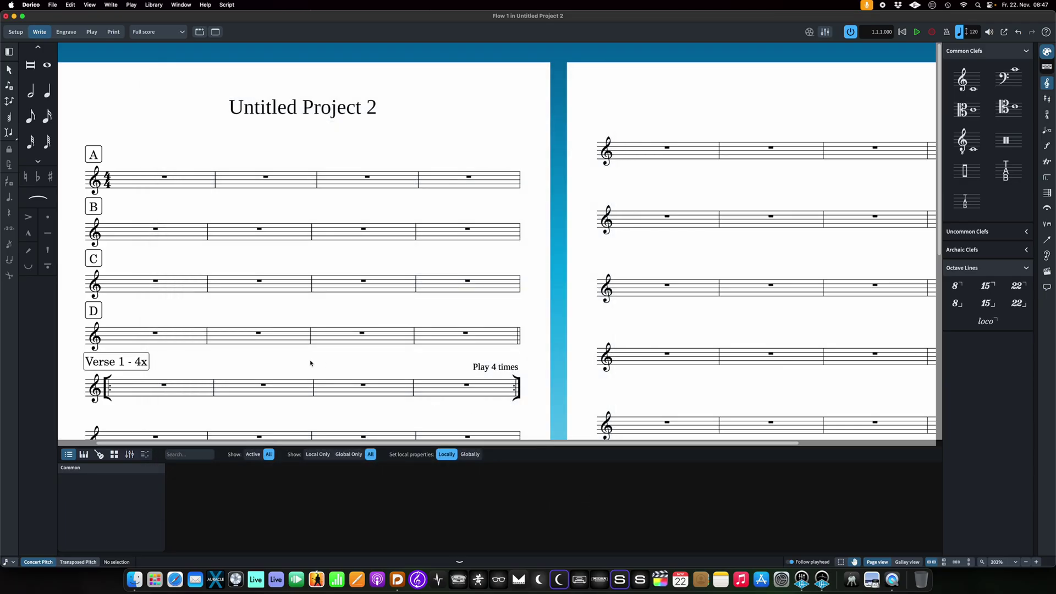
Step: Set the custom rehearsal paragraph style's border thickness to 0,7 pt and apply the style
left_click(154, 4)
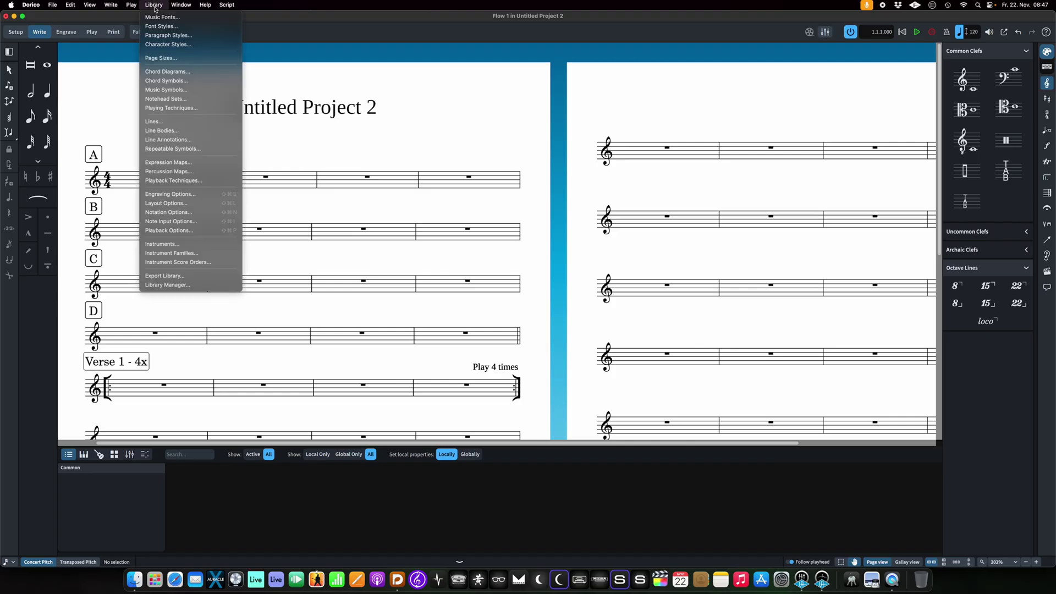
left_click(158, 35)
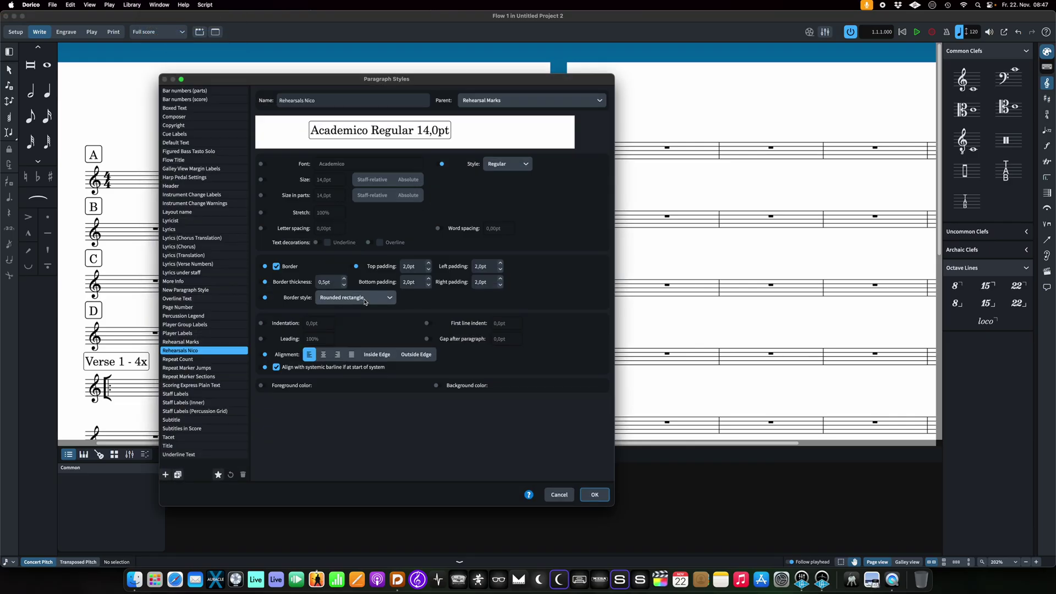
left_click(333, 280)
double_click(333, 280)
type("0,7pt")
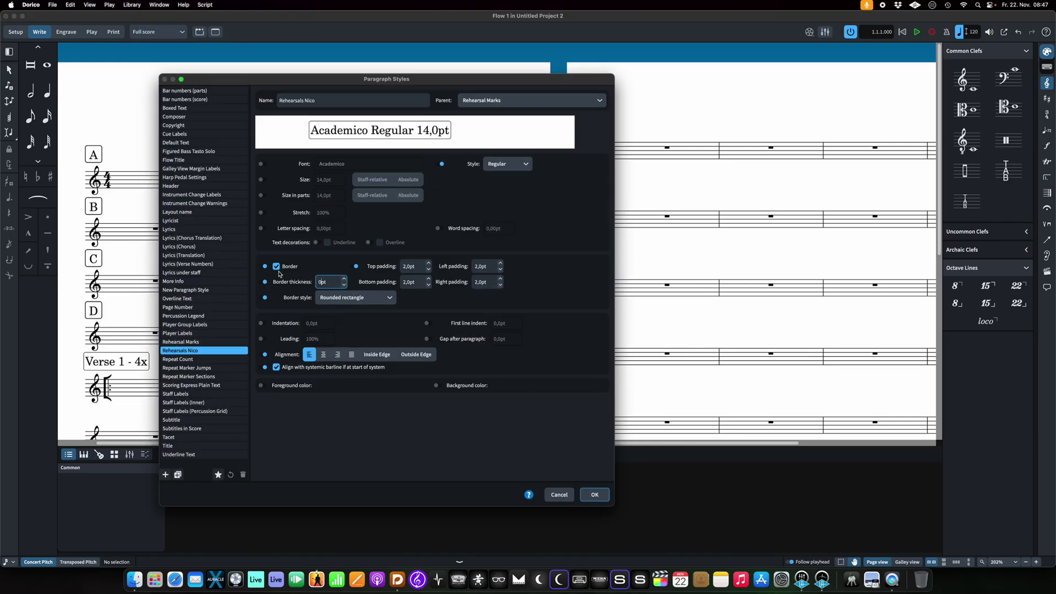
key("Return")
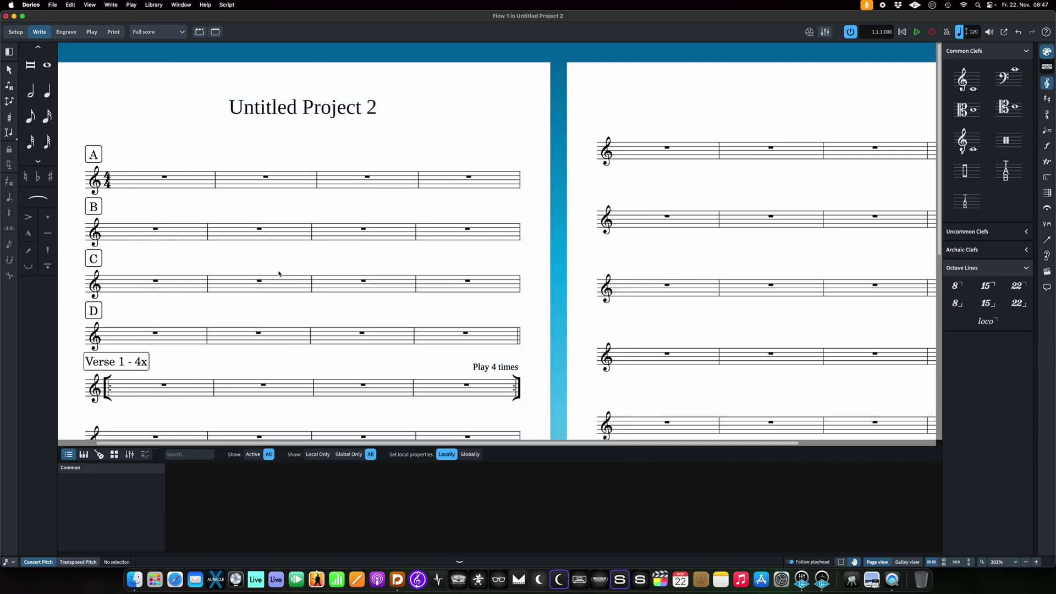
Step: Add the text "Chorus - 4x" at bar 21, on the system below the verse, in the custom rehearsal paragraph style
key("super+equal")
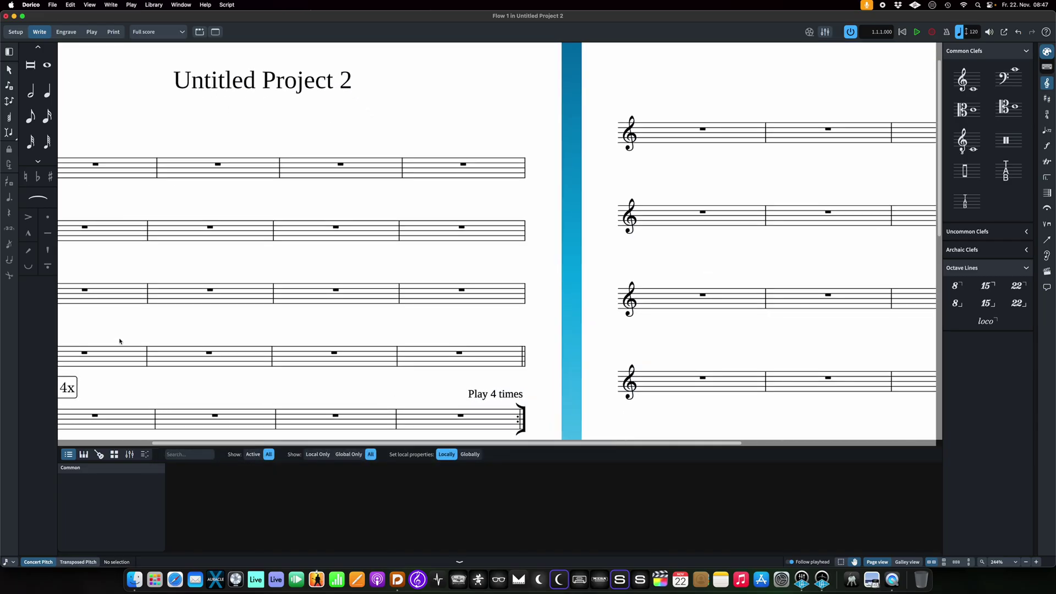
key("super+equal")
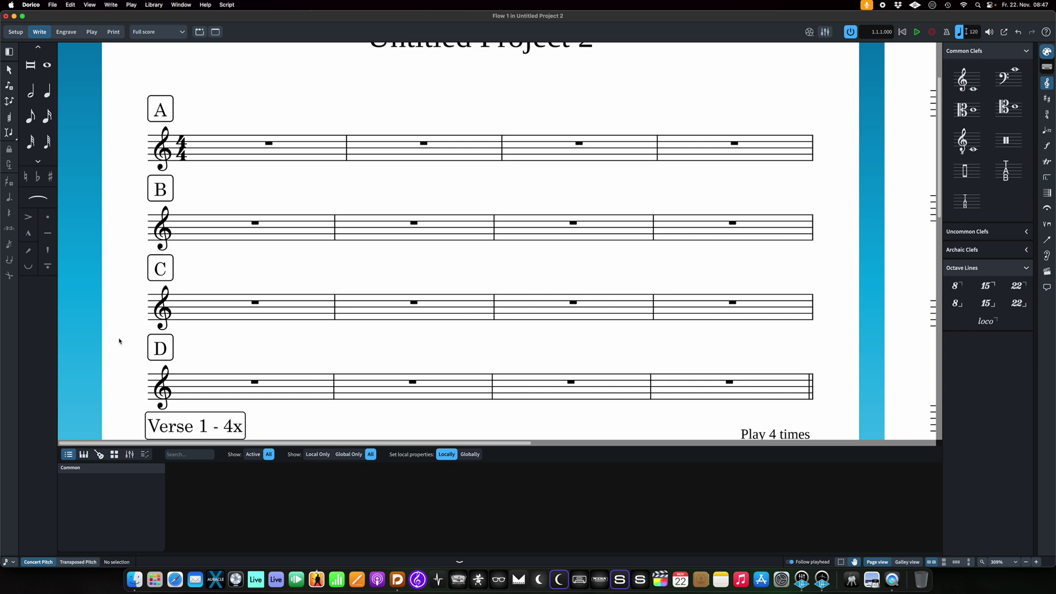
key("super+equal")
scroll(189, 337, "down", 5)
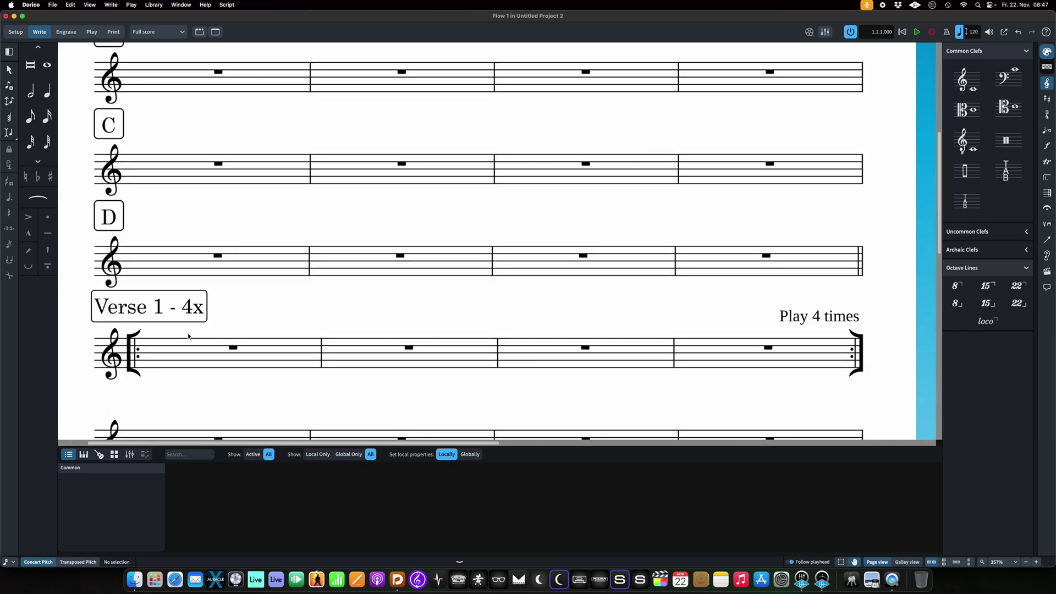
key("super+minus")
key("super+minus")
left_click(171, 371)
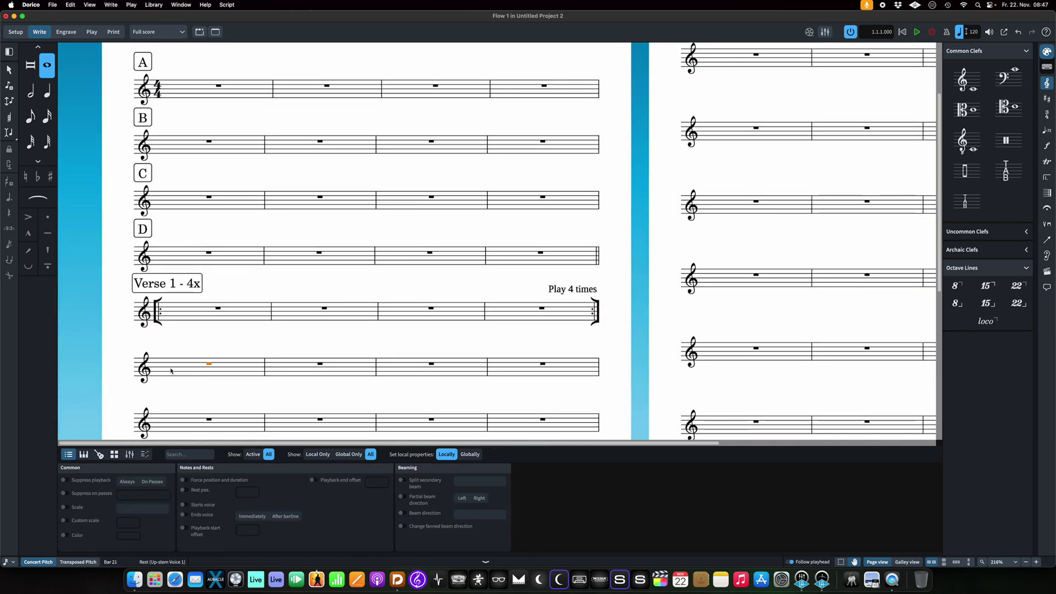
key("shift+x")
type("Chorus - 4x")
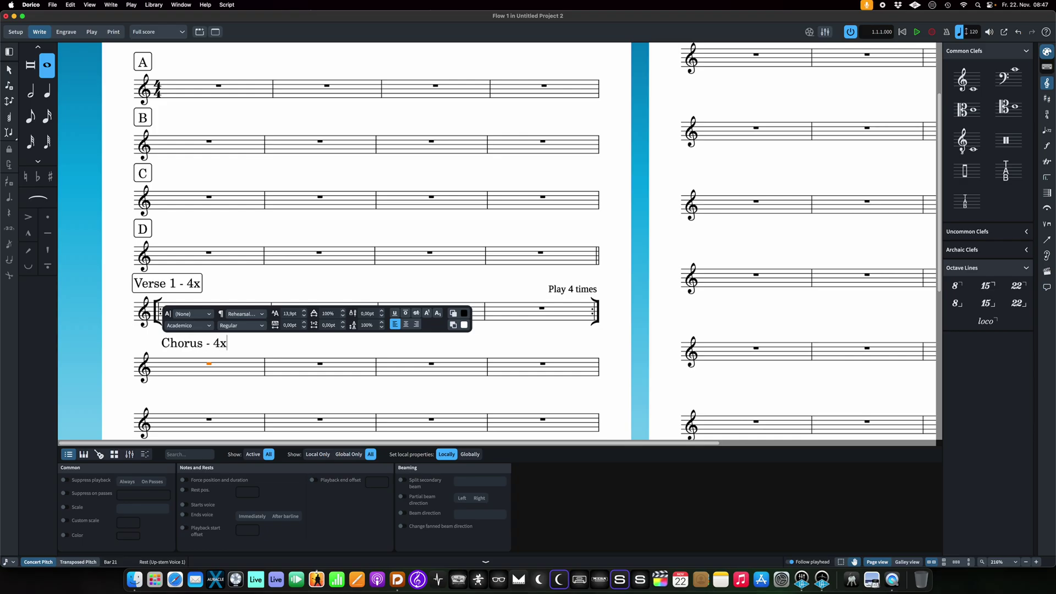
key("Return")
left_click(240, 337)
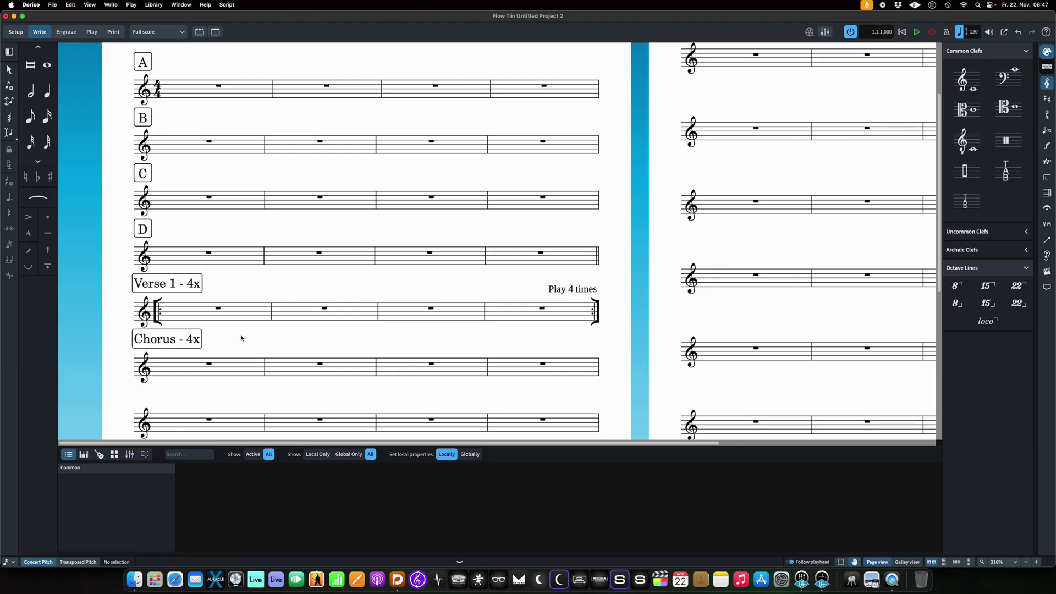
scroll(240, 338, "down", 2)
scroll(240, 334, "down", 2)
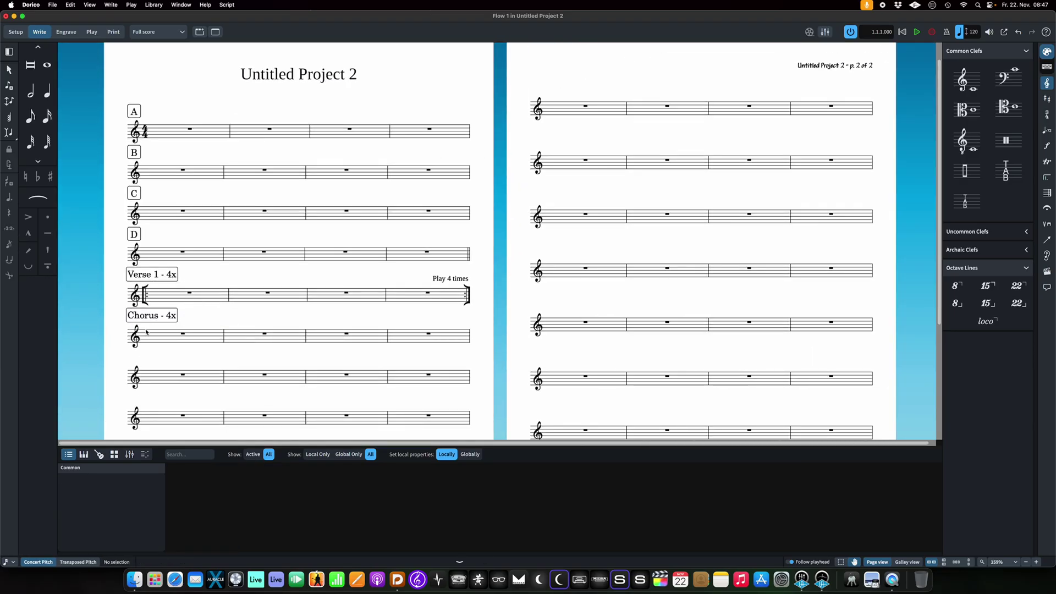